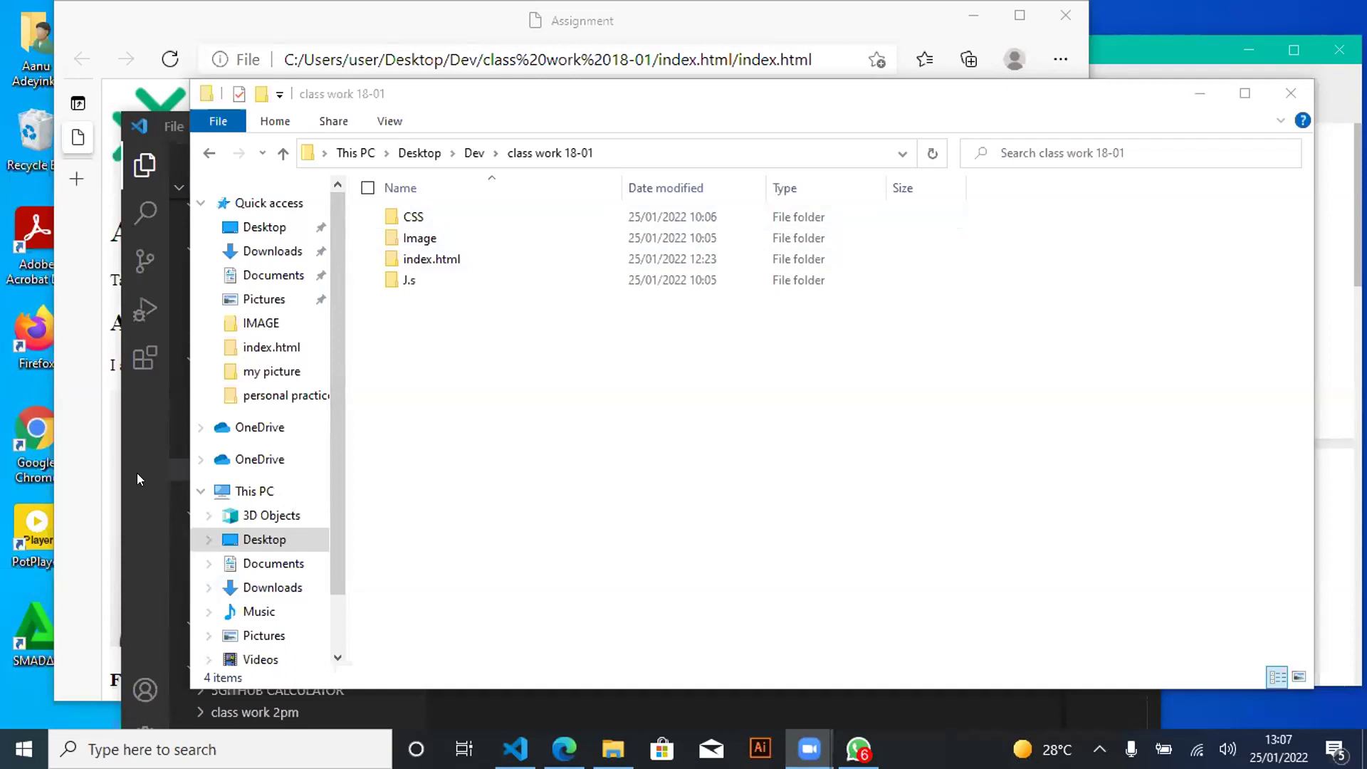
left_click(146, 602)
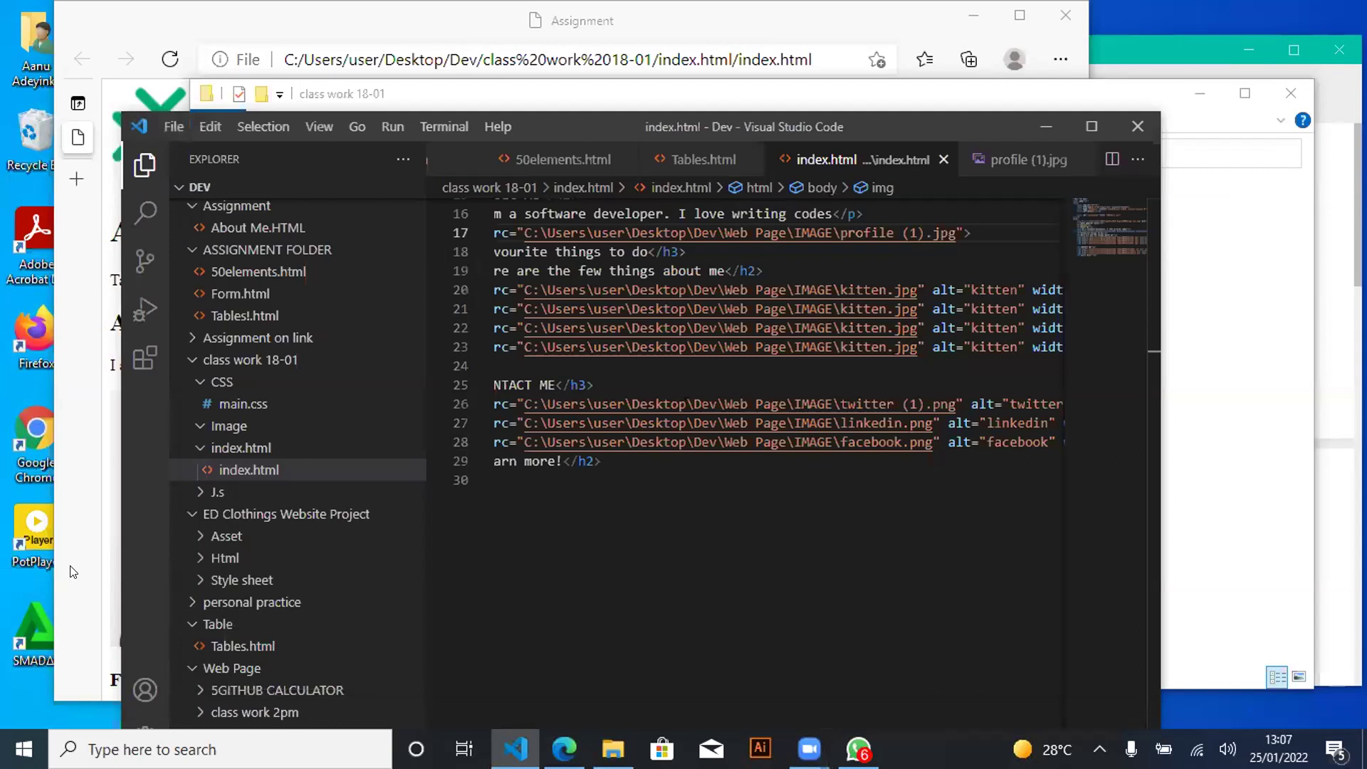
mouse_move(72, 571)
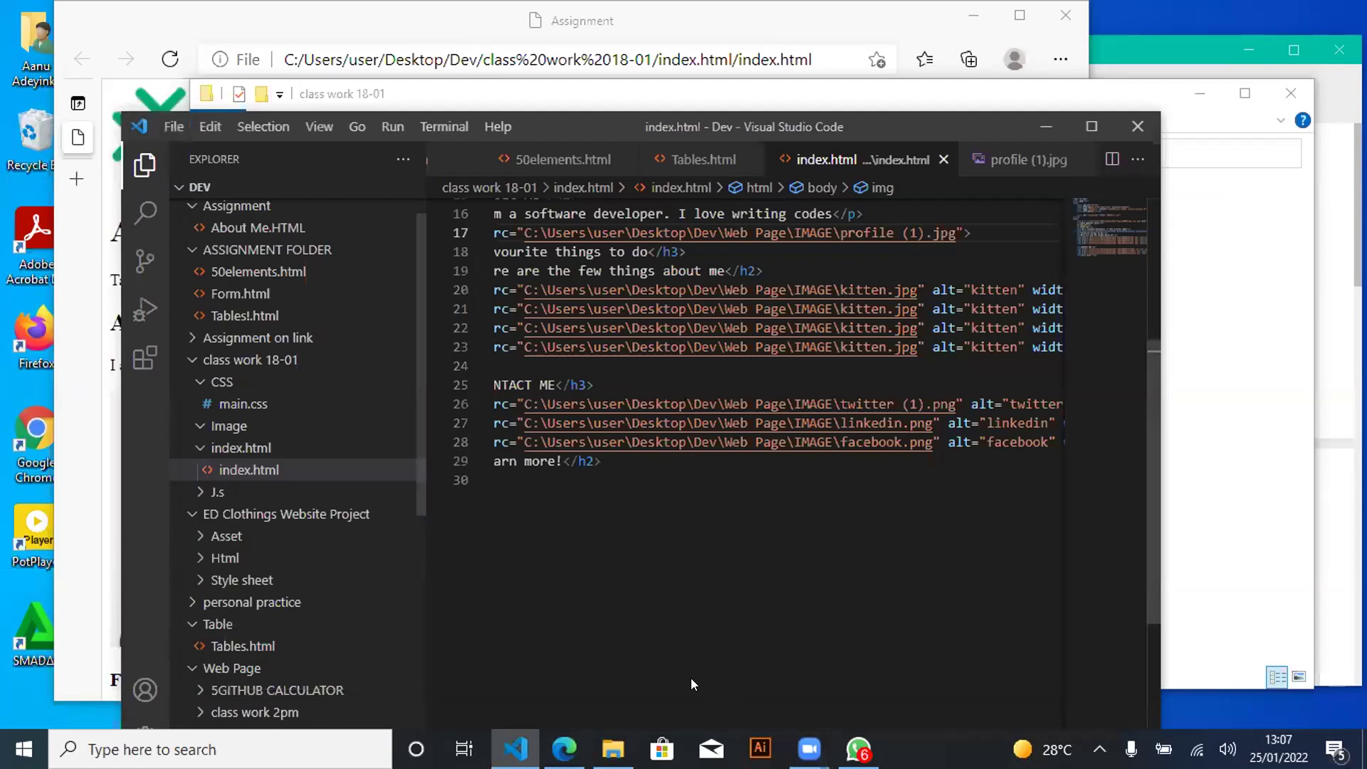
key("alt+Tab")
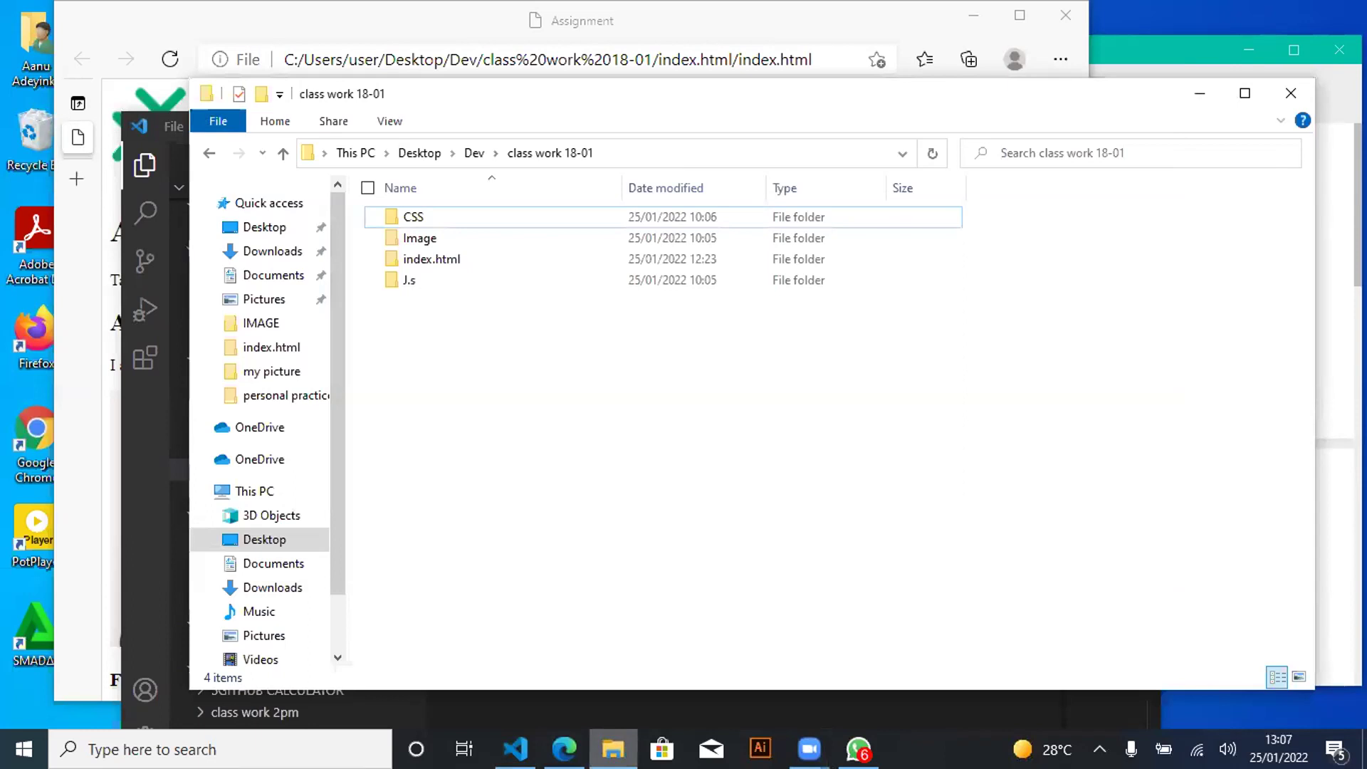
Open the index.html folder inside class work 18-01 and copy the index file
double_click(674, 258)
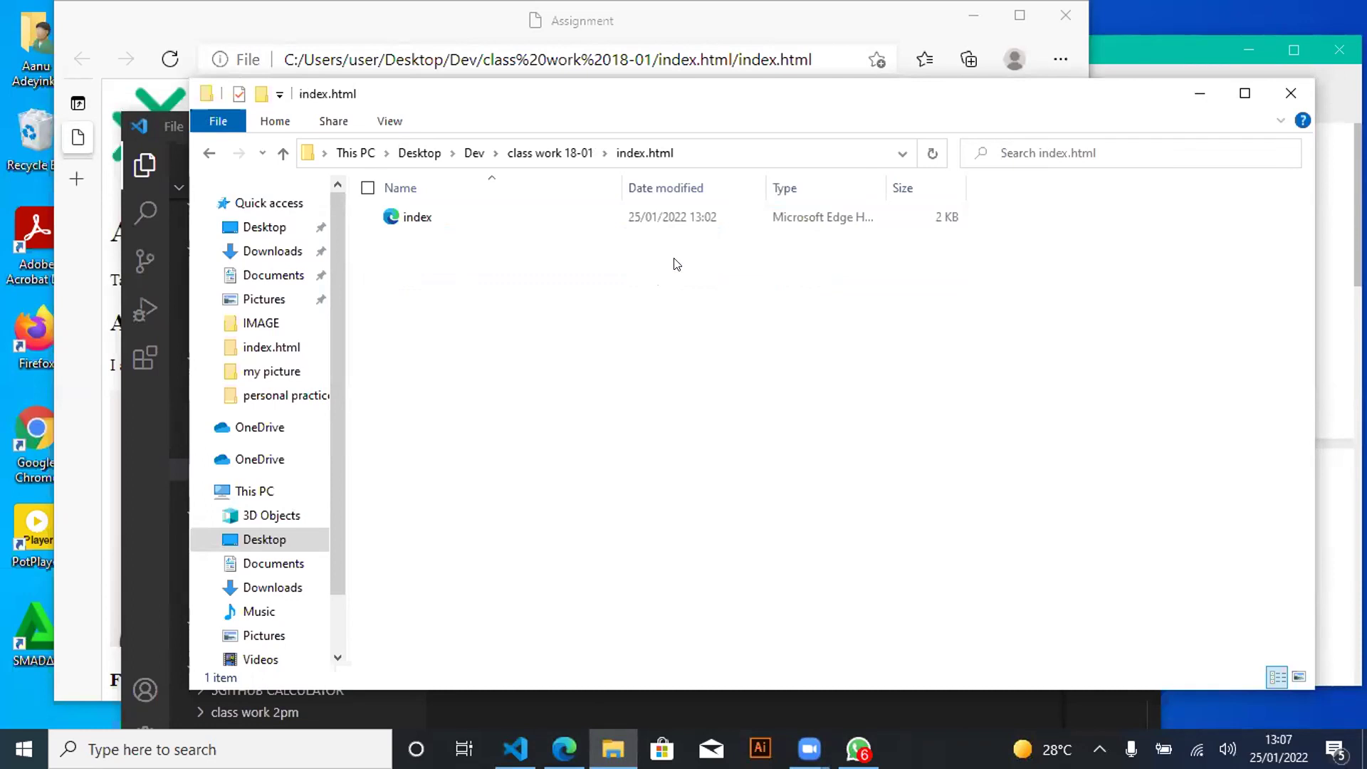
right_click(675, 218)
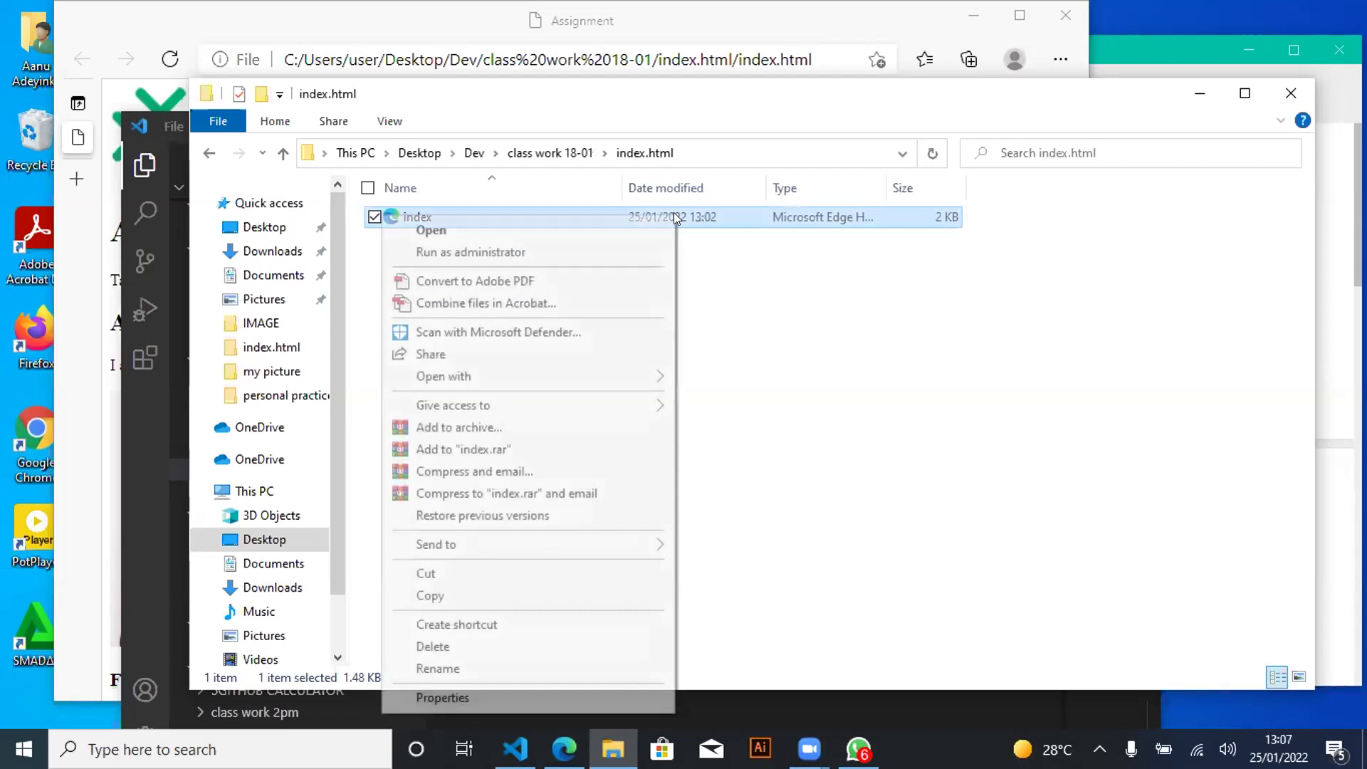
left_click(510, 592)
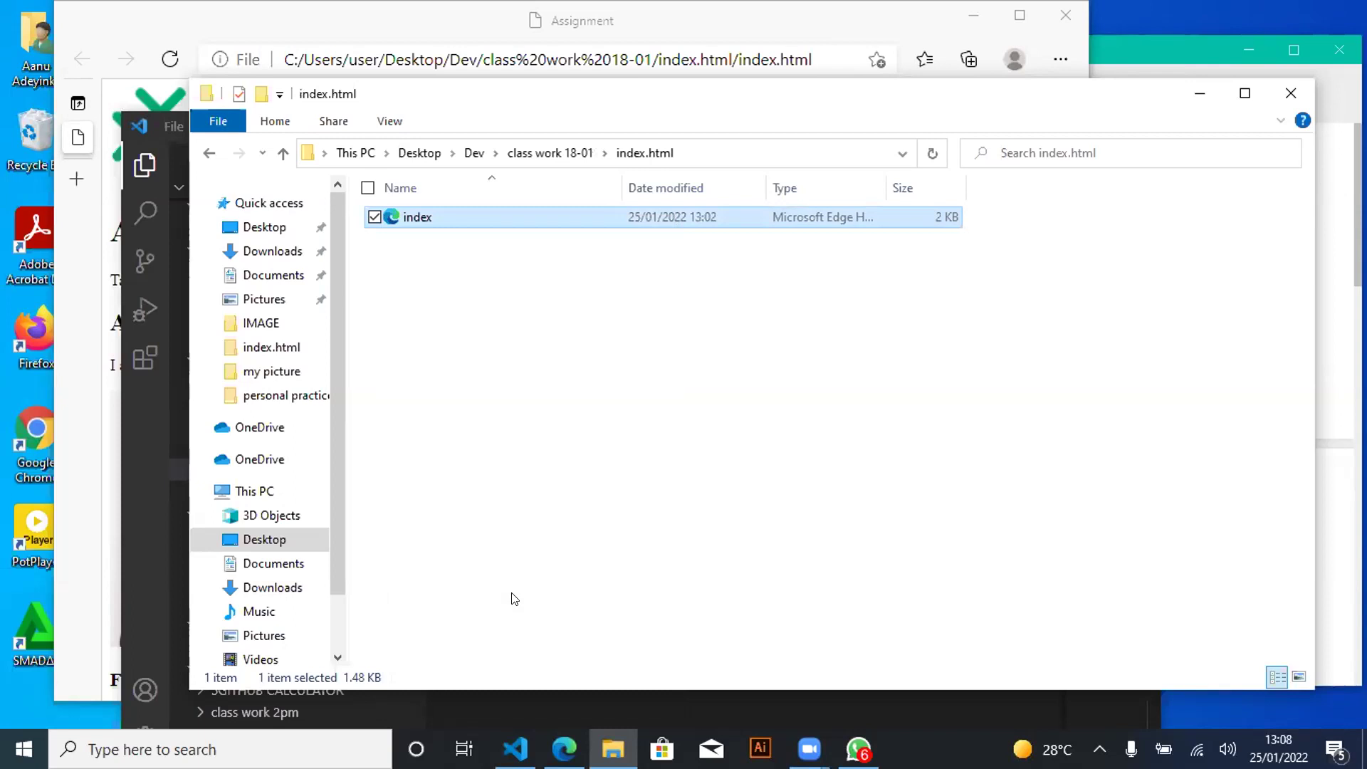
Try to paste the copied index file directly into the class work 18-01 folder, retry once, and cancel the operation
left_click(206, 155)
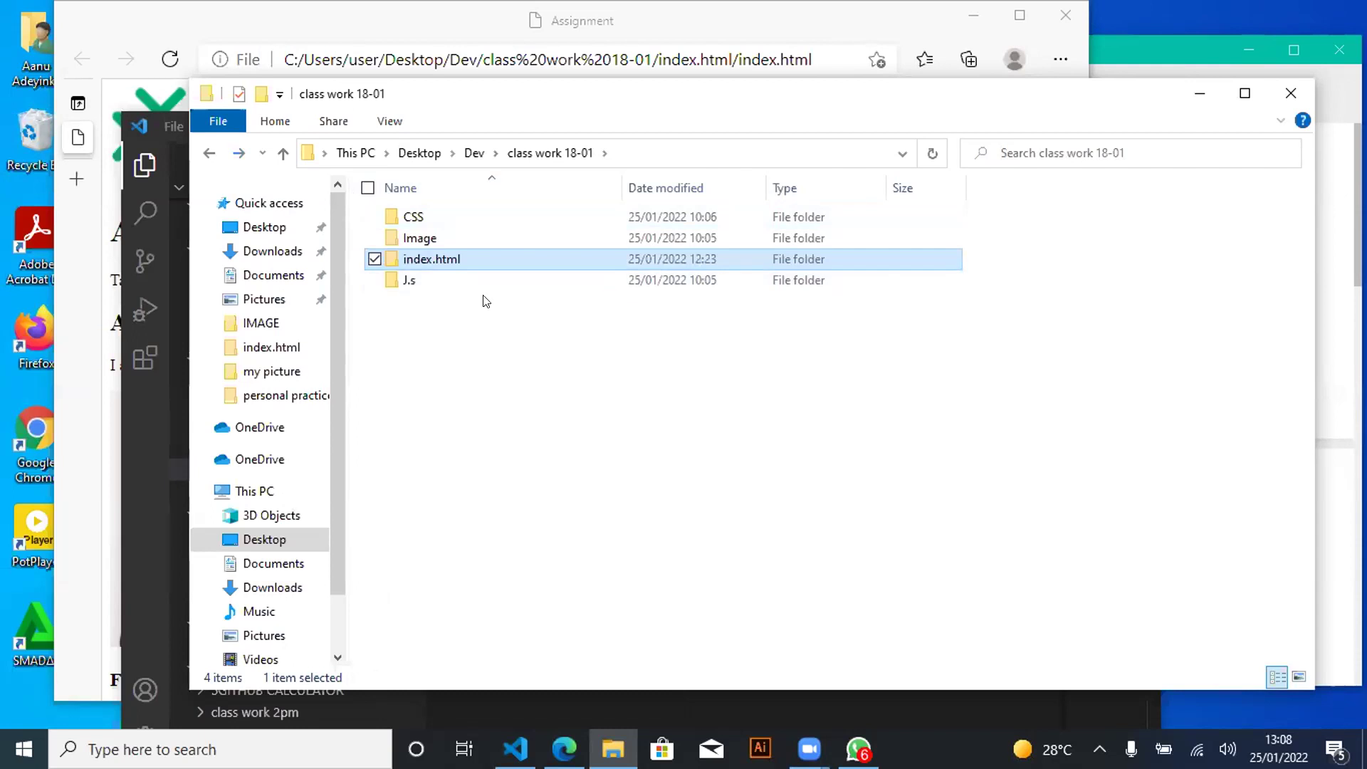
key("BackSpace")
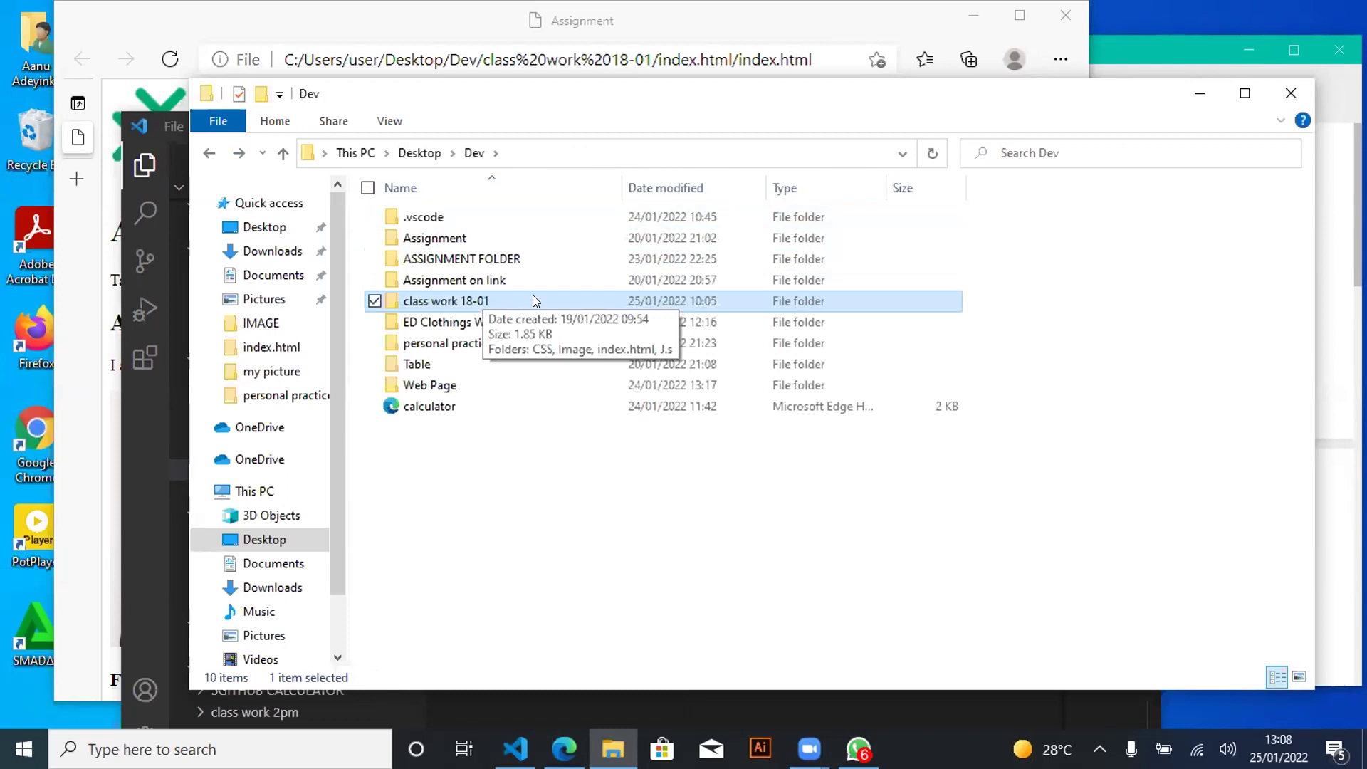
key("Menu")
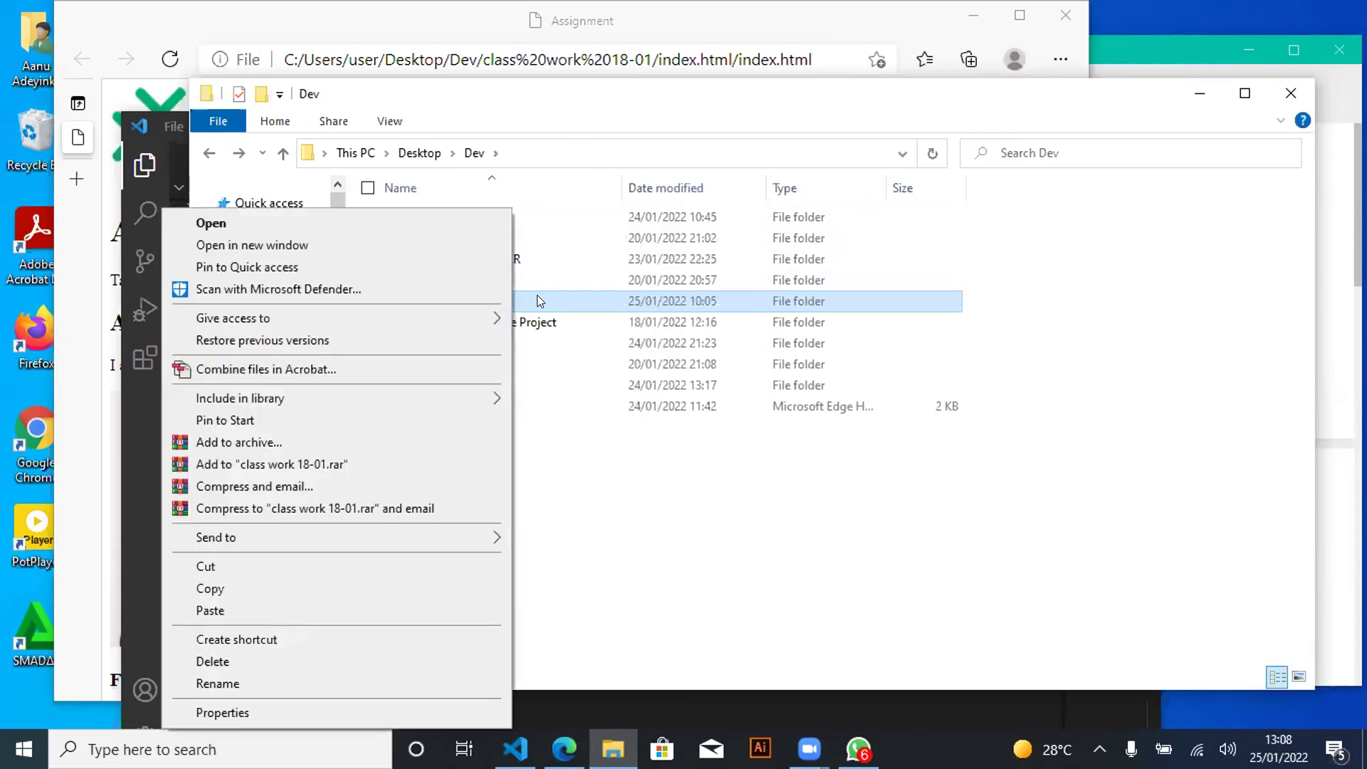
key("Return")
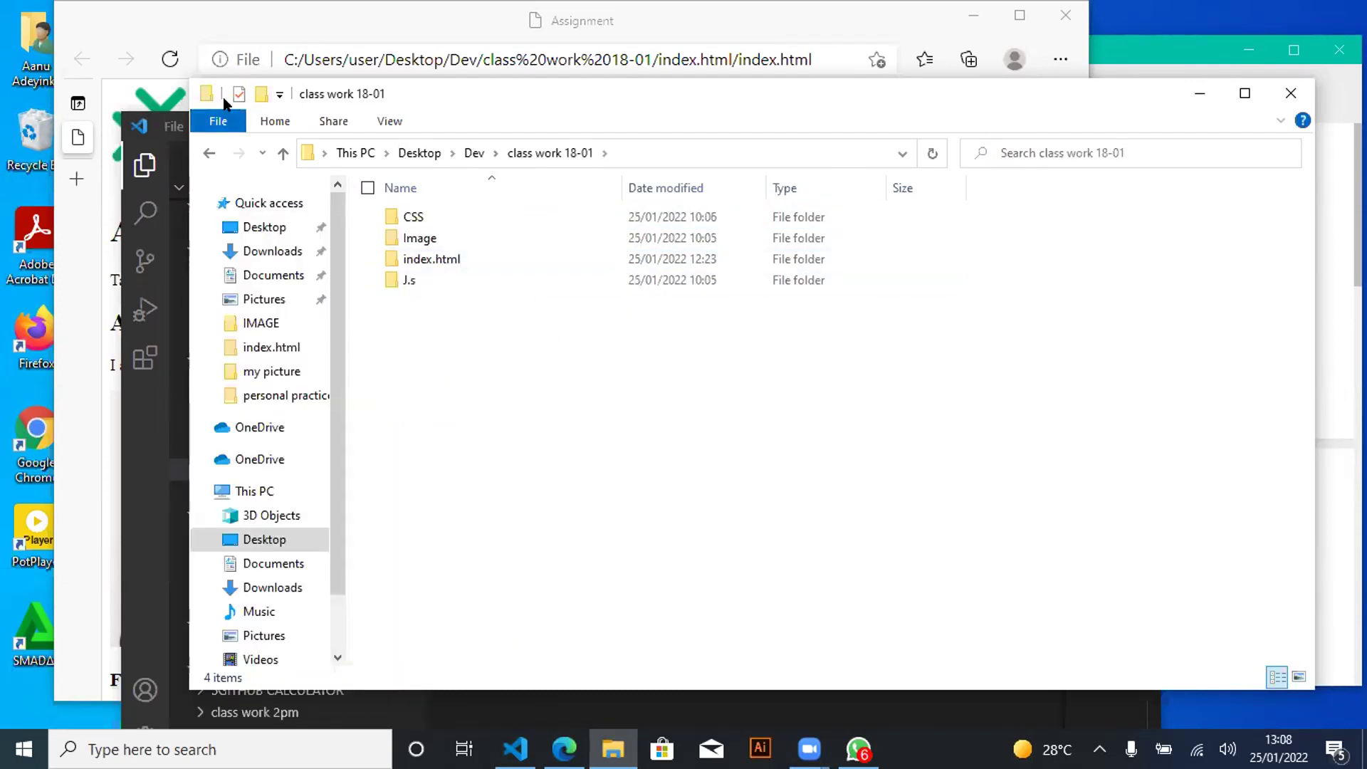
right_click(449, 317)
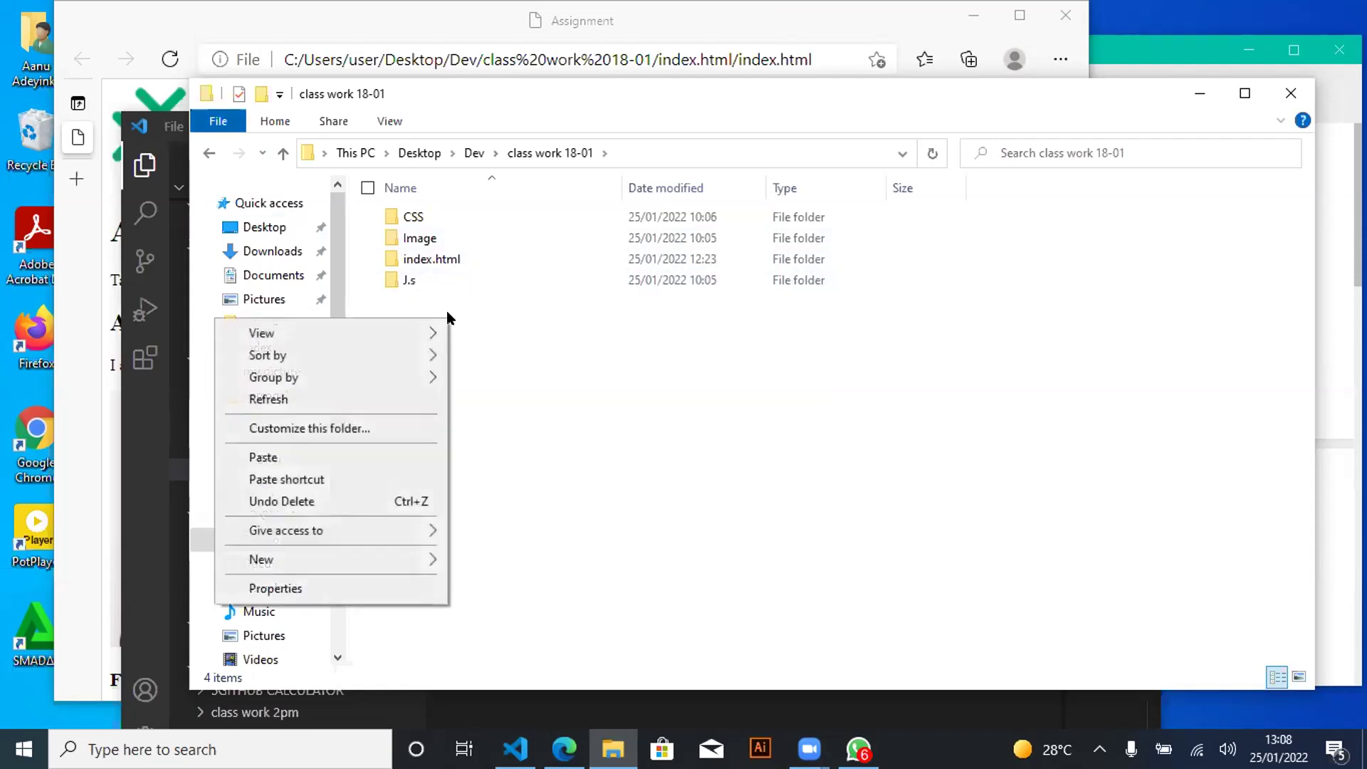
left_click(339, 456)
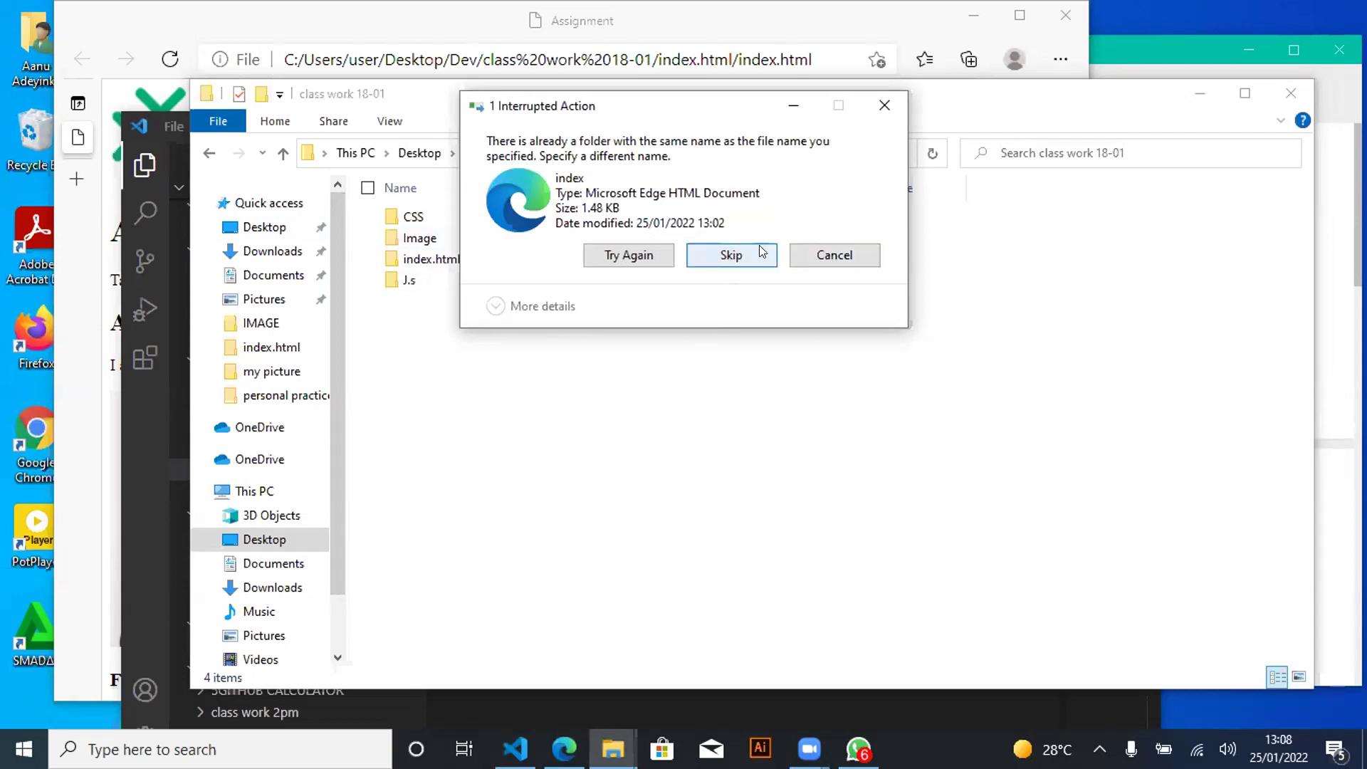
left_click(630, 255)
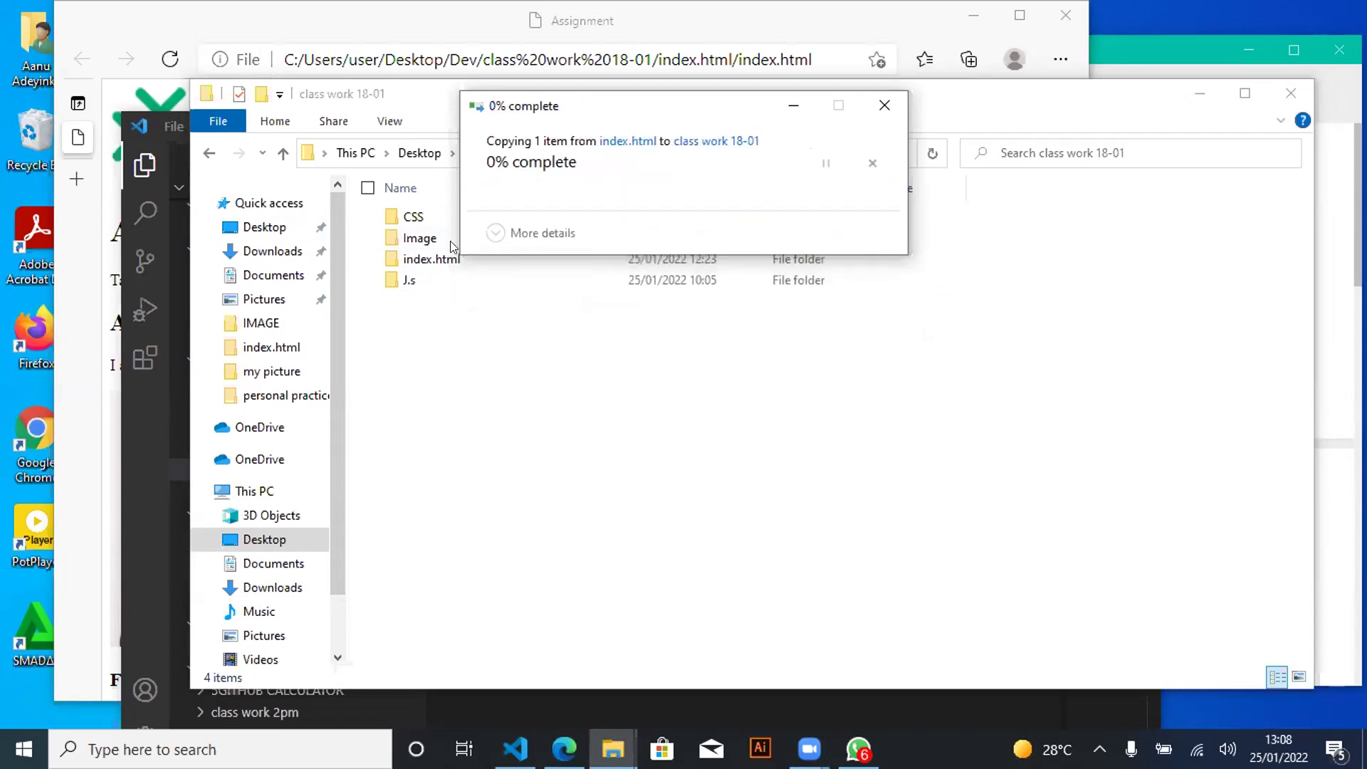
left_click(837, 255)
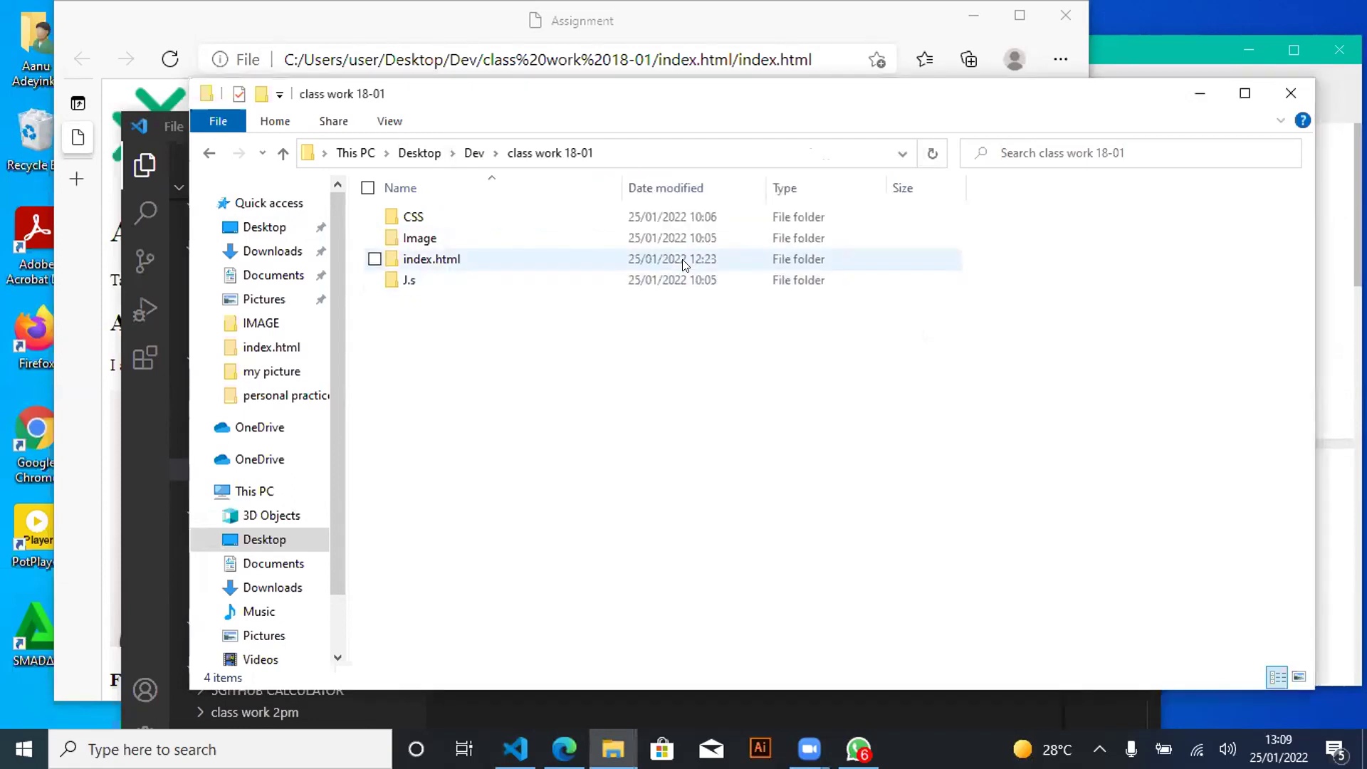
Delete the index file inside the index.html folder
double_click(680, 261)
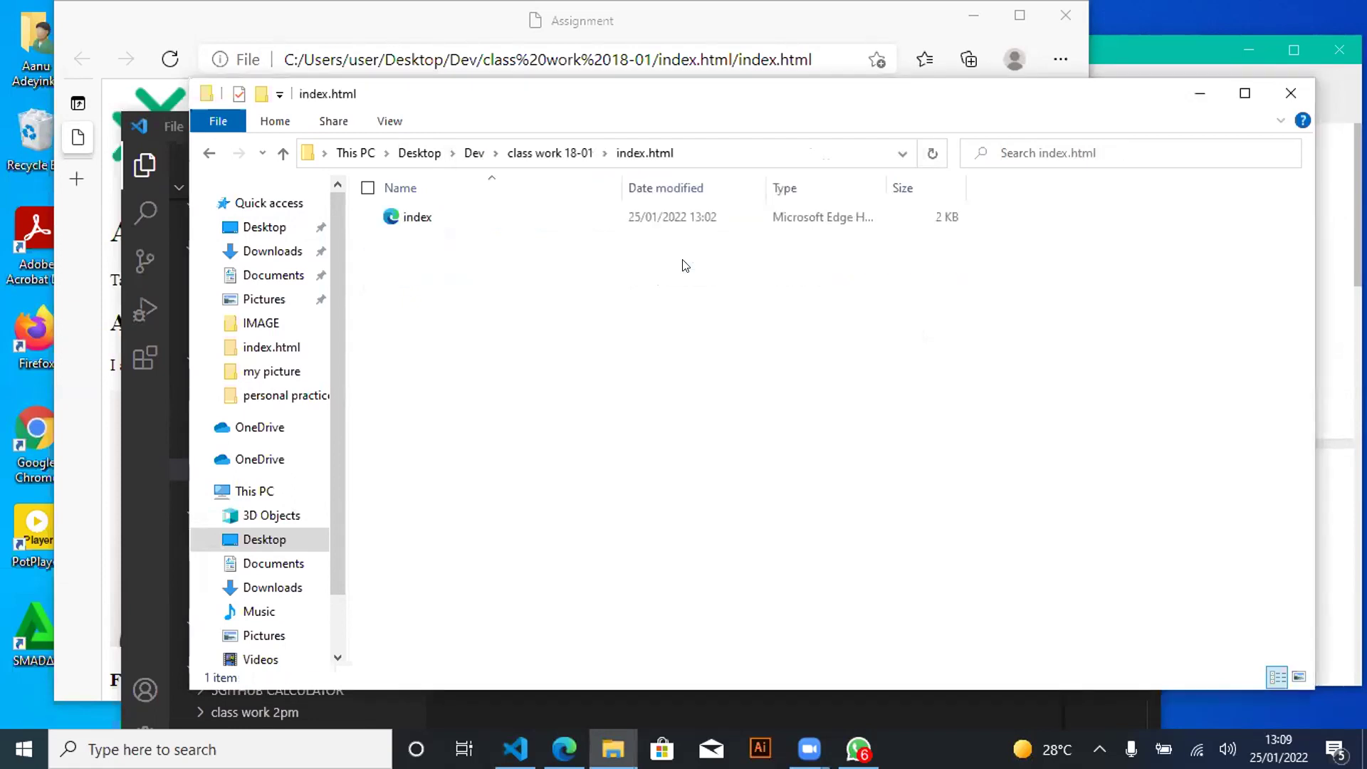
right_click(675, 219)
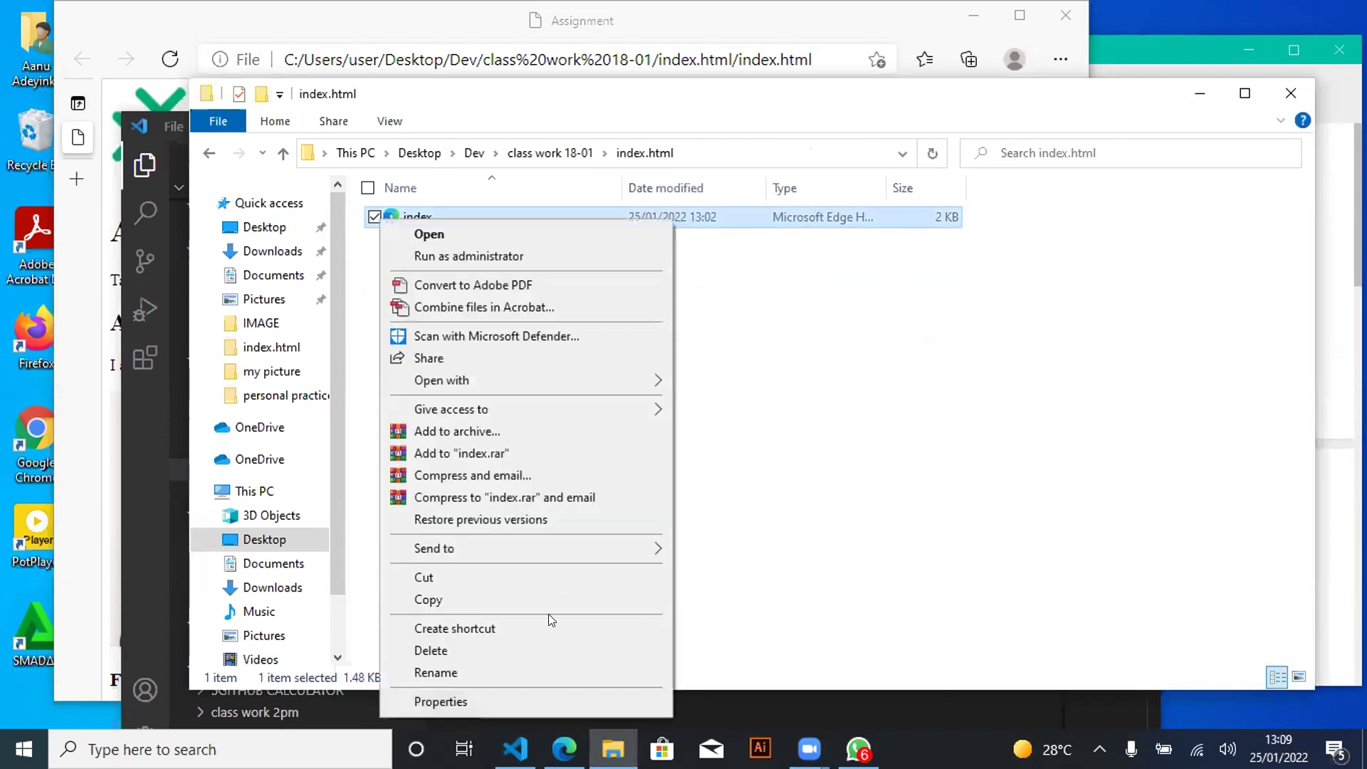
left_click(537, 650)
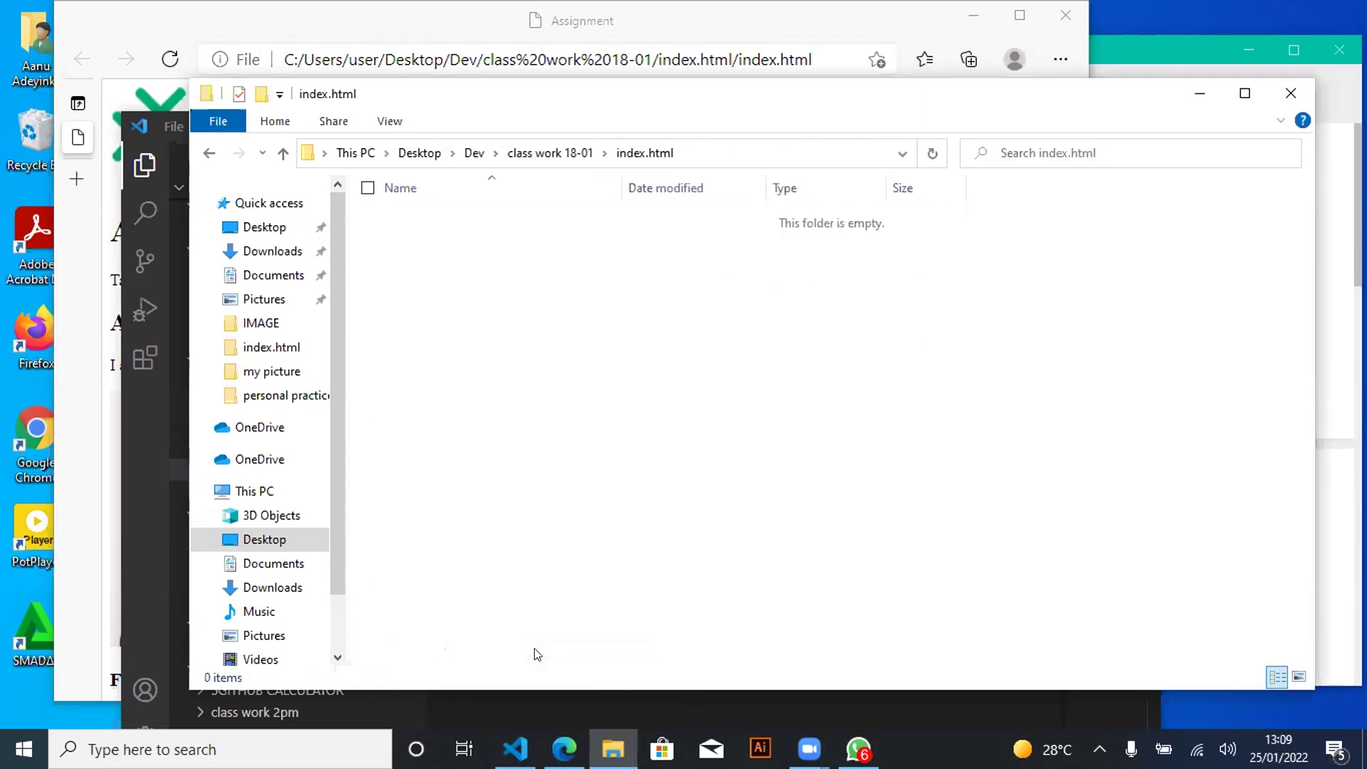
Return to the class work 18-01 folder, try to paste the index file again, and cancel the operation
left_click(210, 151)
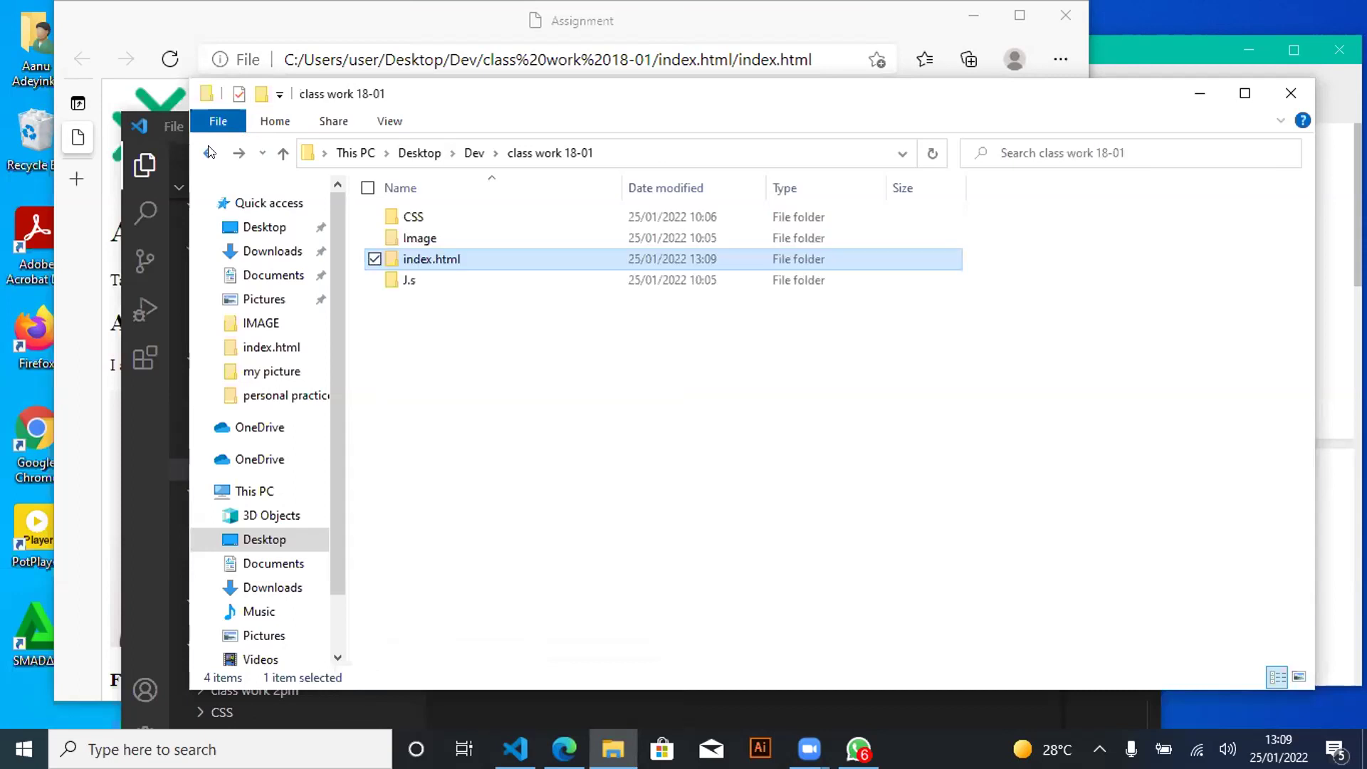
right_click(548, 299)
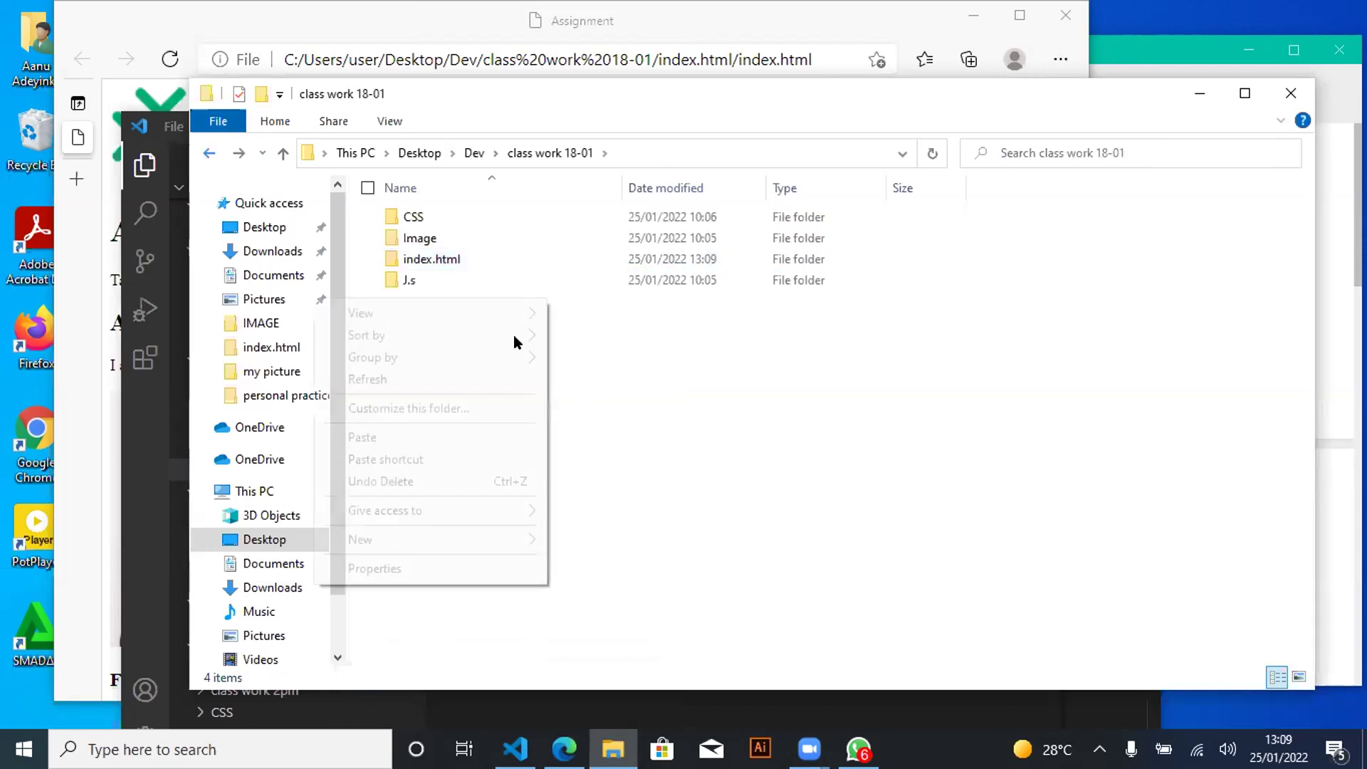
left_click(467, 444)
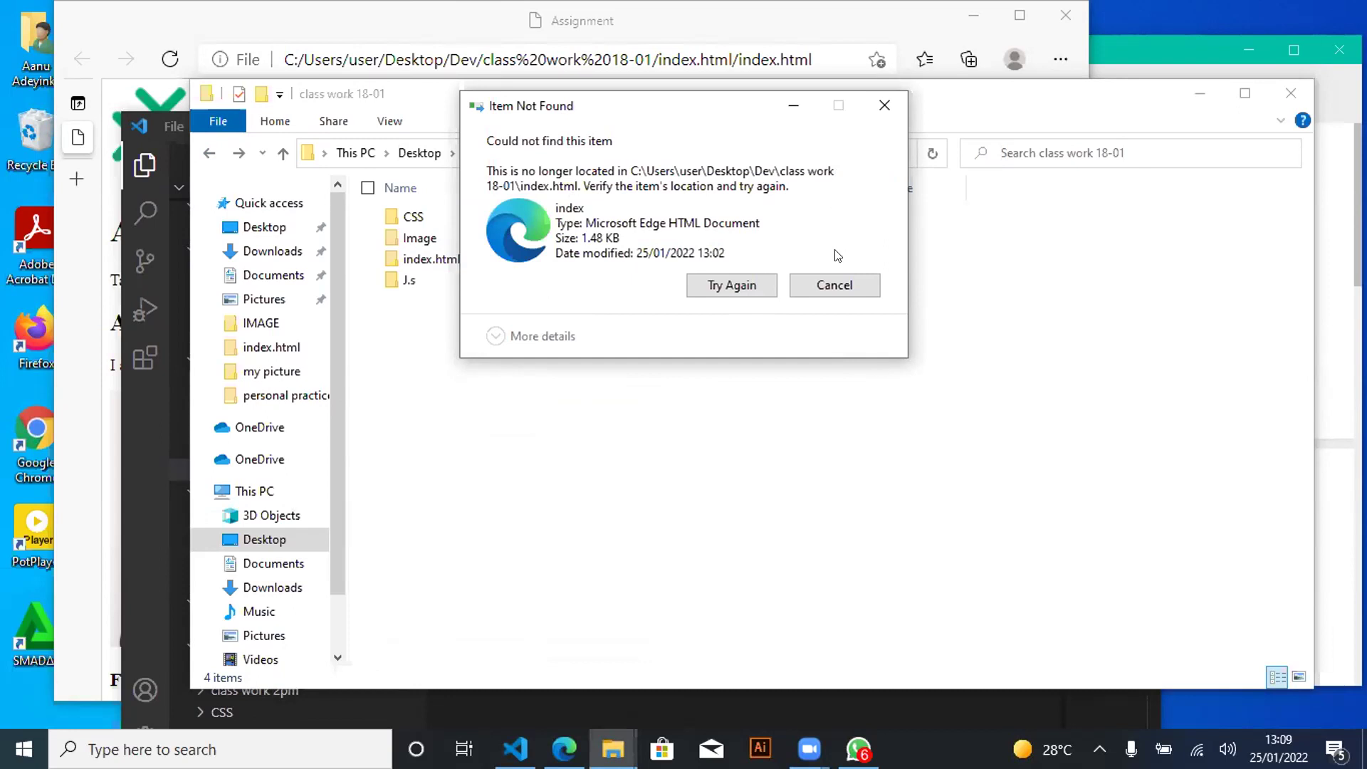
left_click(832, 289)
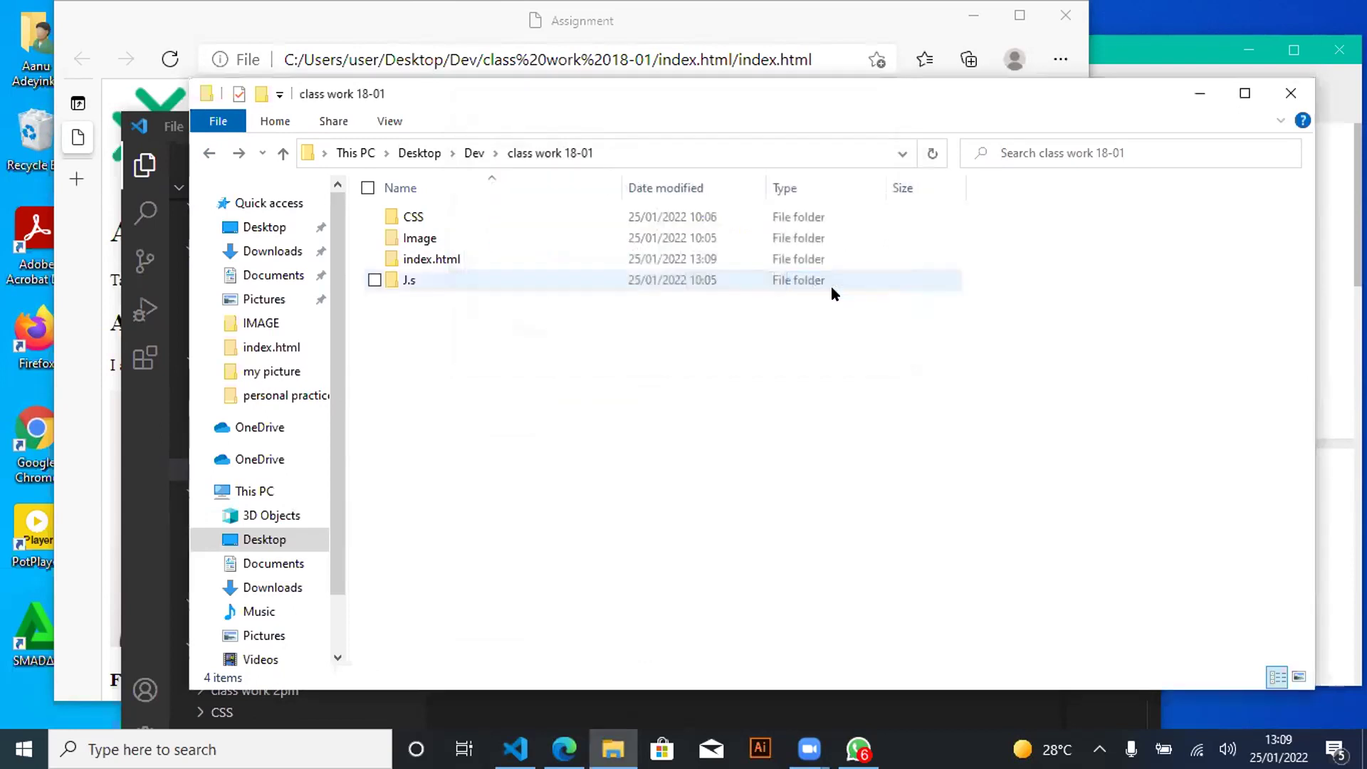
Try to delete the index.html folder from class work 18-01, retry once, and cancel the operation
left_click(657, 261)
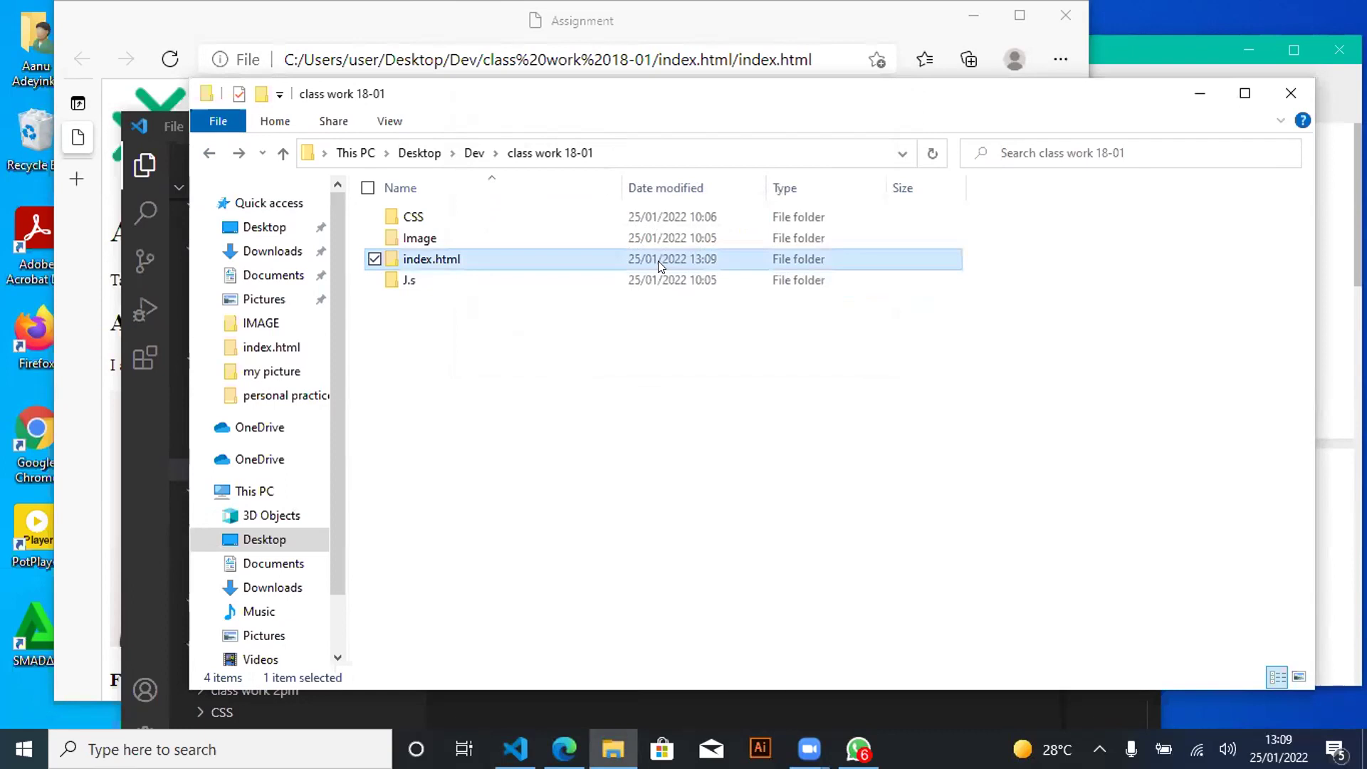
right_click(658, 261)
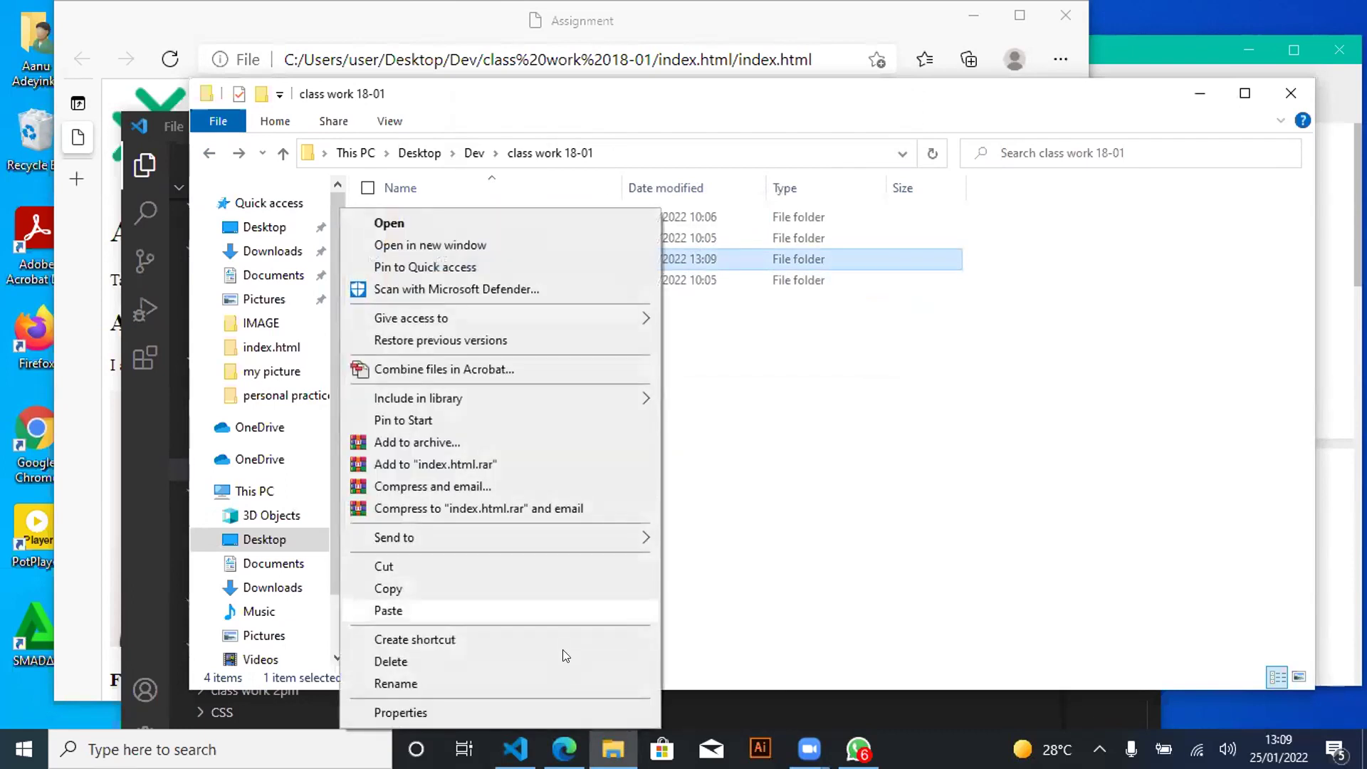
left_click(391, 662)
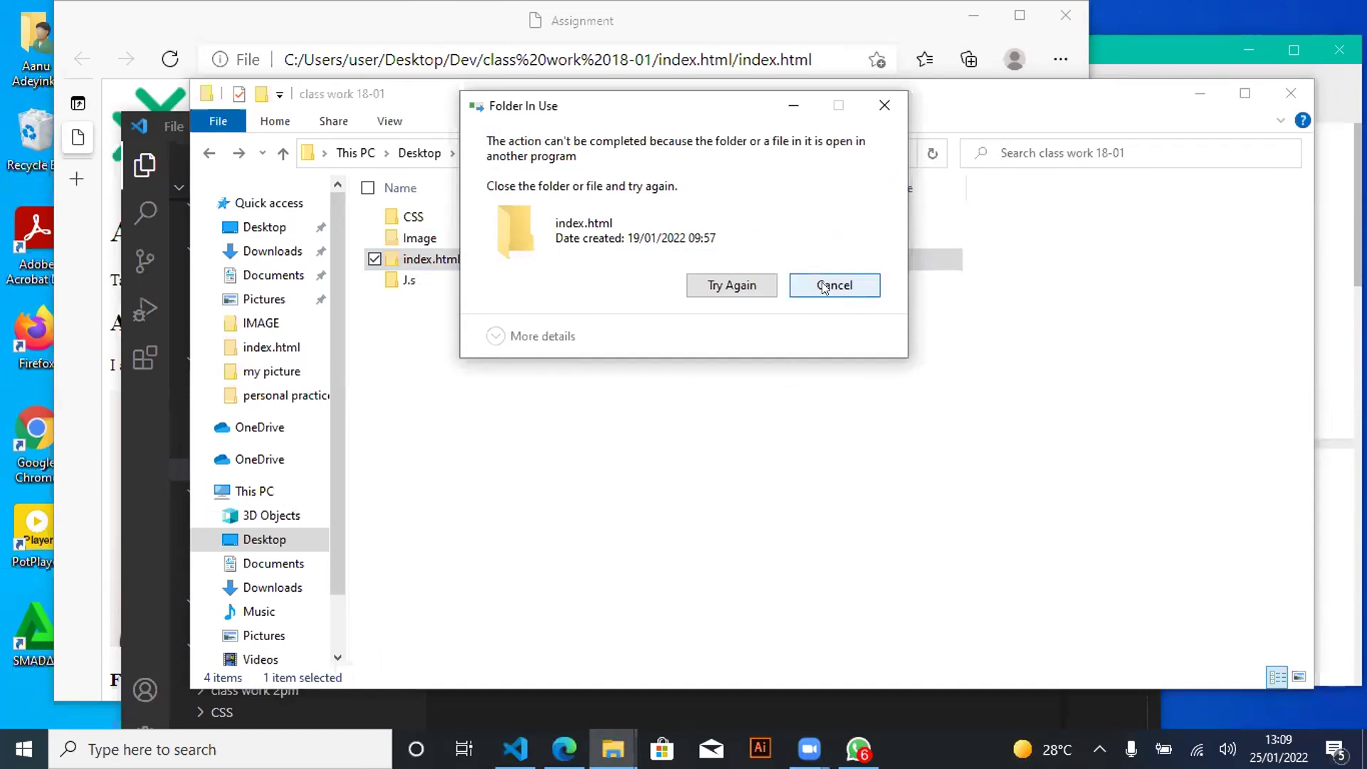
left_click(775, 285)
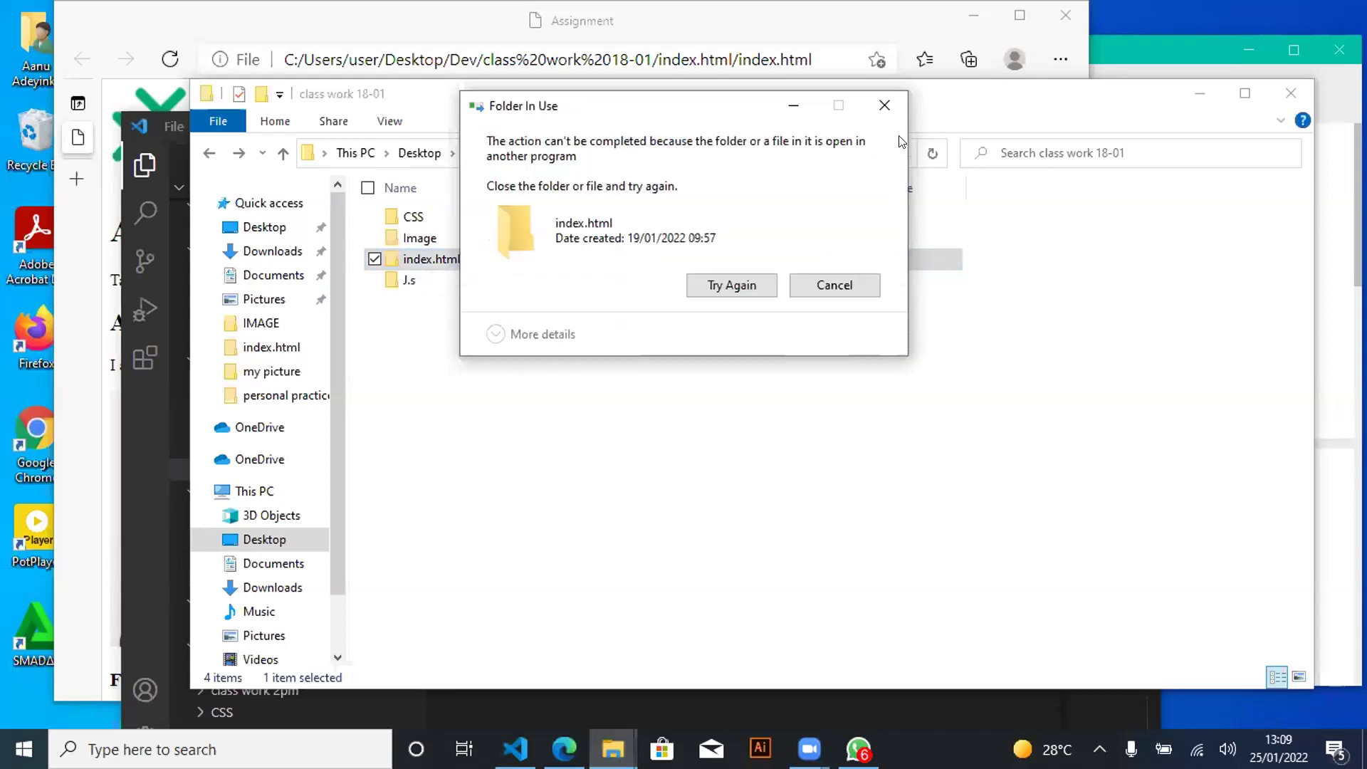
left_click(824, 283)
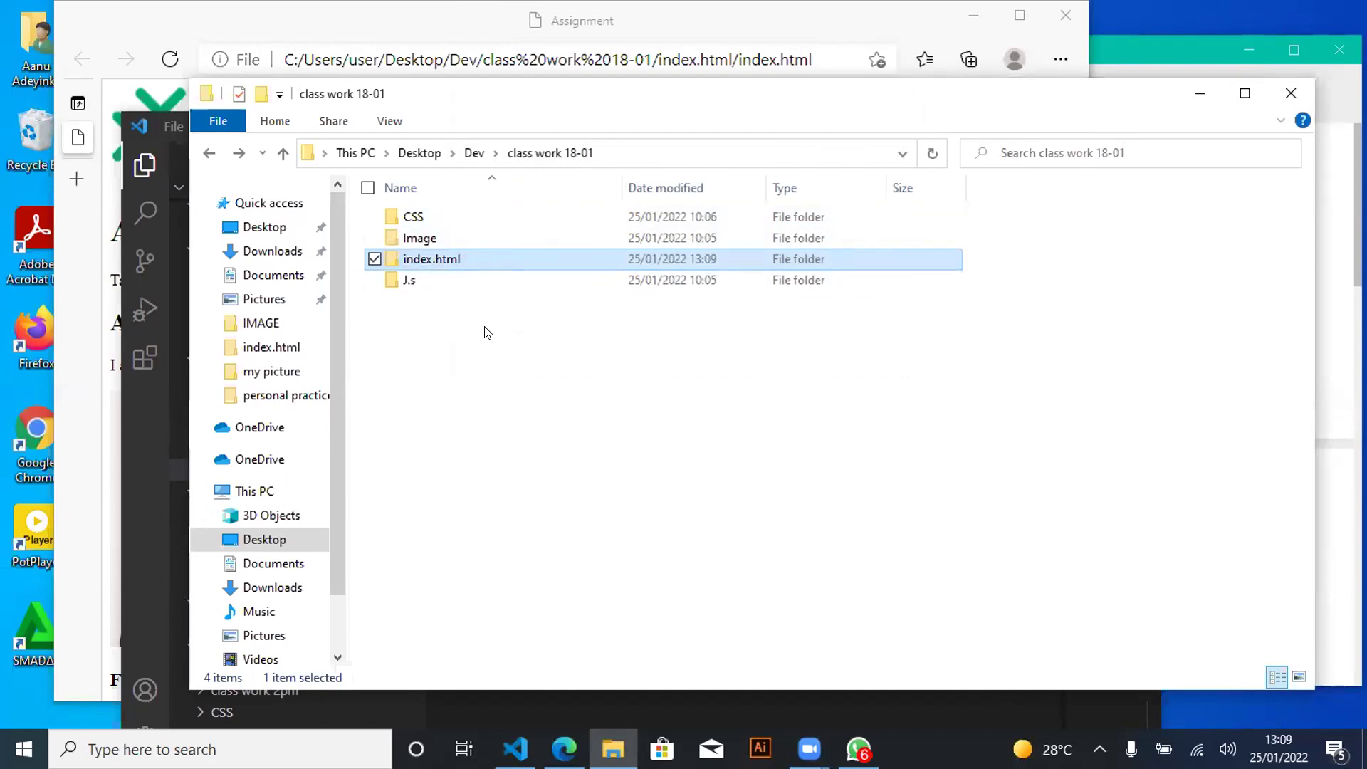
Try to rename the index.html folder in class work 18-01 as yyyy.html
right_click(484, 259)
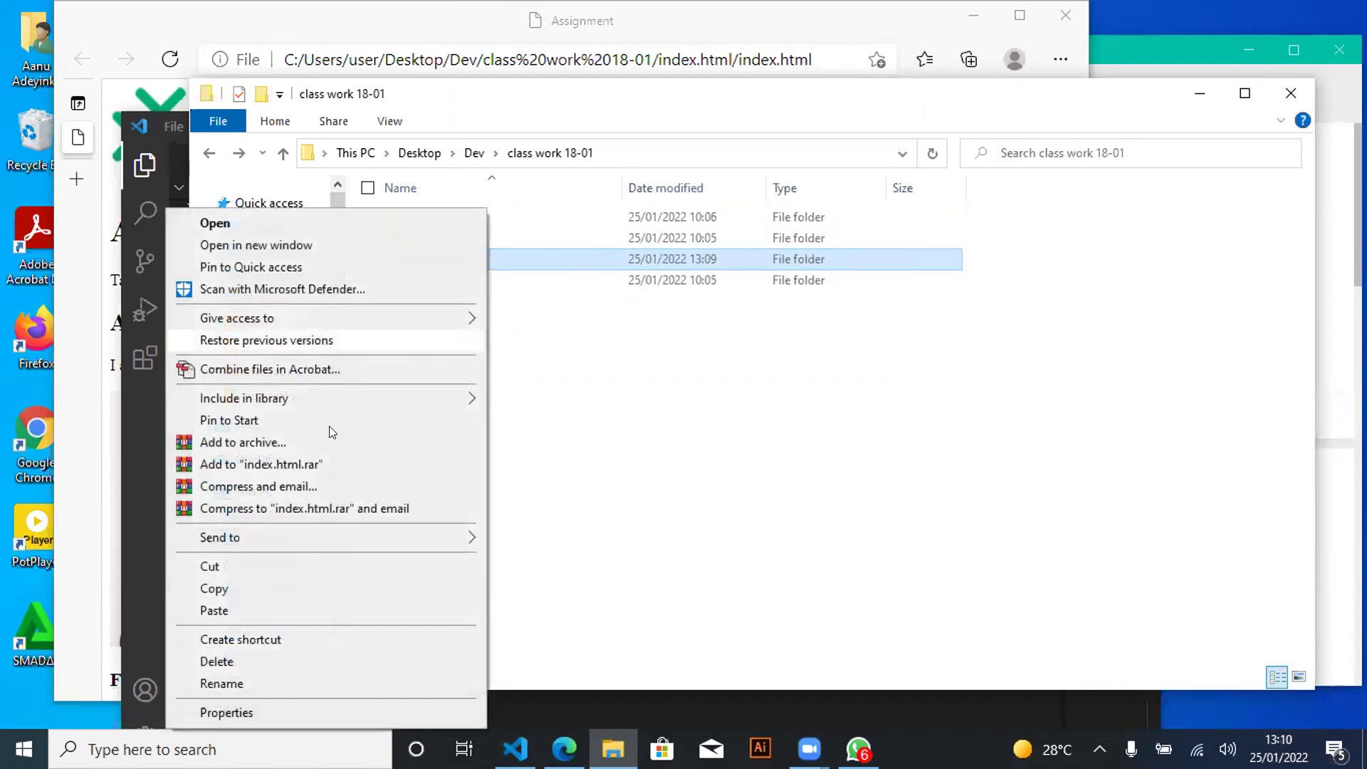
left_click(314, 685)
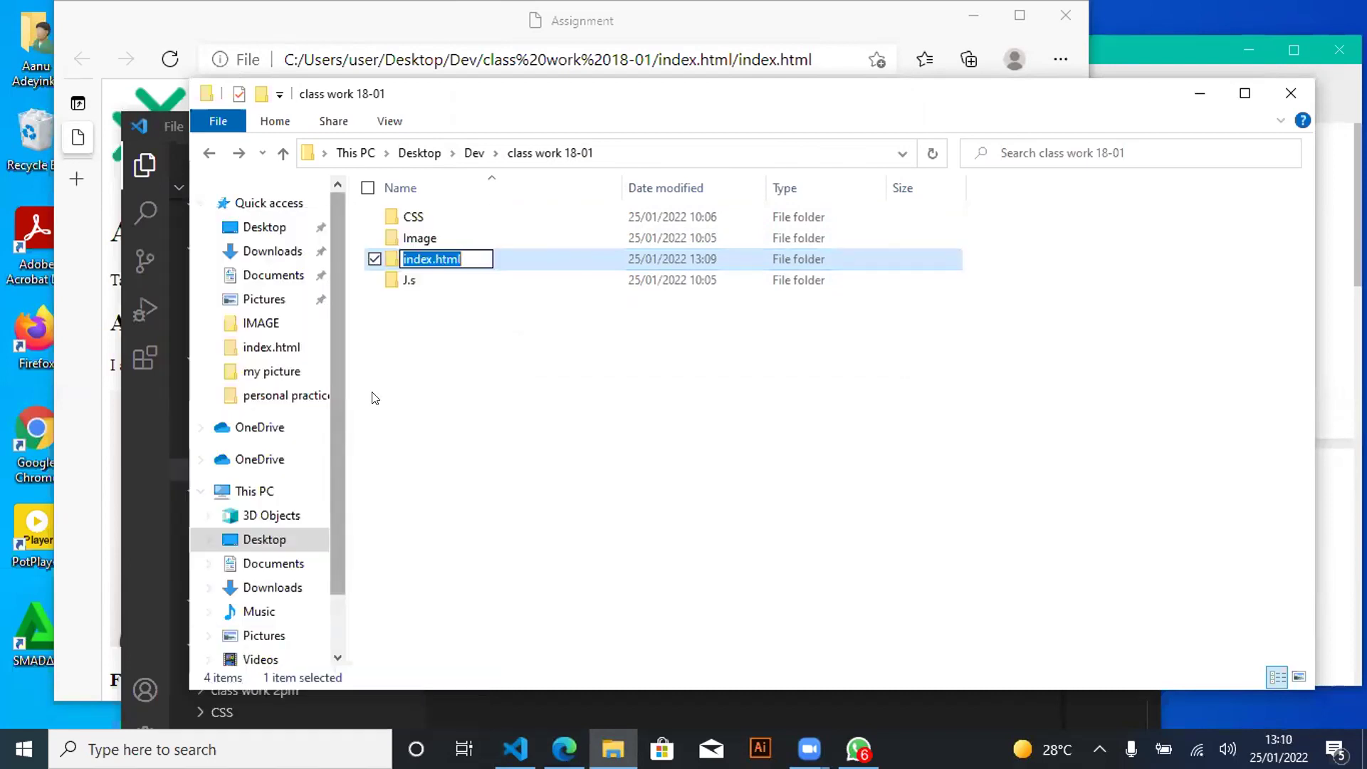
key("Right")
key("Left")
key("Left")
key("Left")
key("Left")
key("Left")
key("BackSpace")
key("BackSpace")
key("BackSpace")
key("BackSpace")
key("BackSpace")
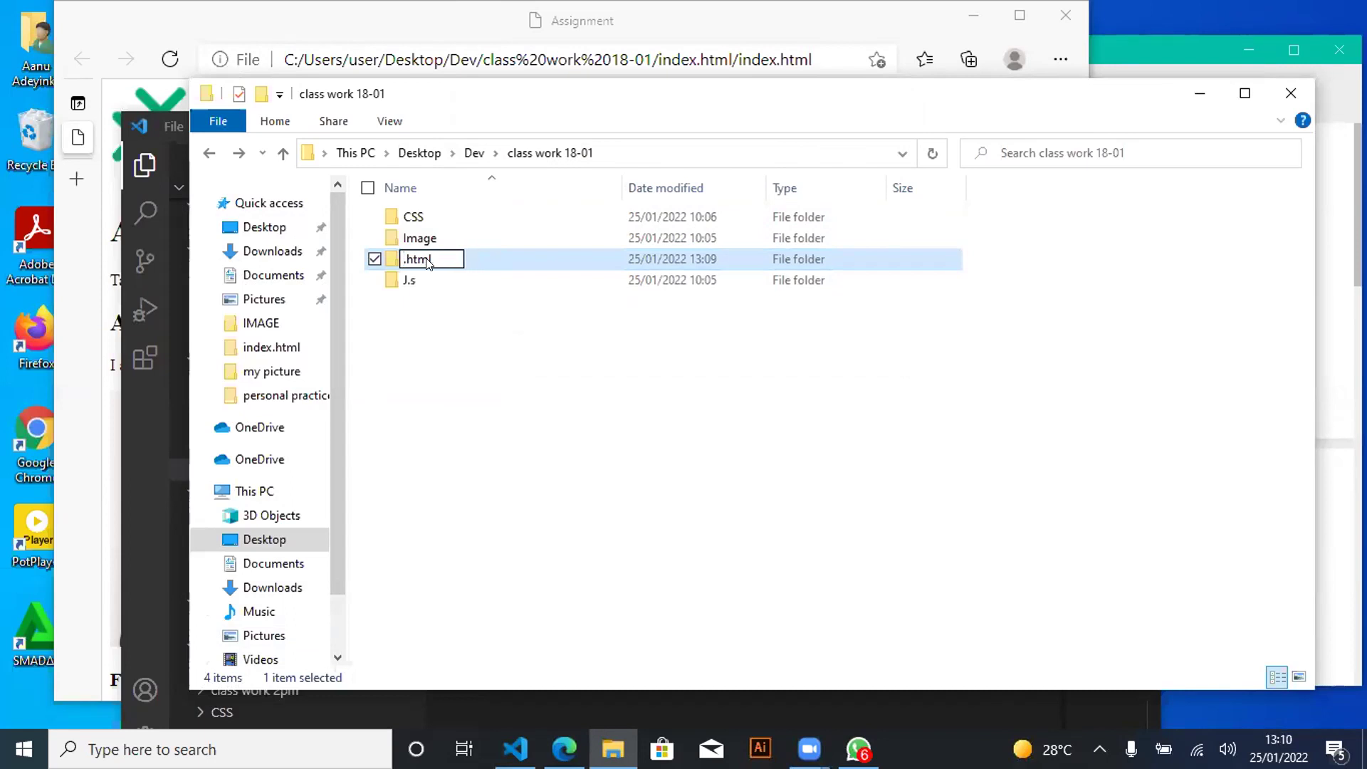
type("yyyy")
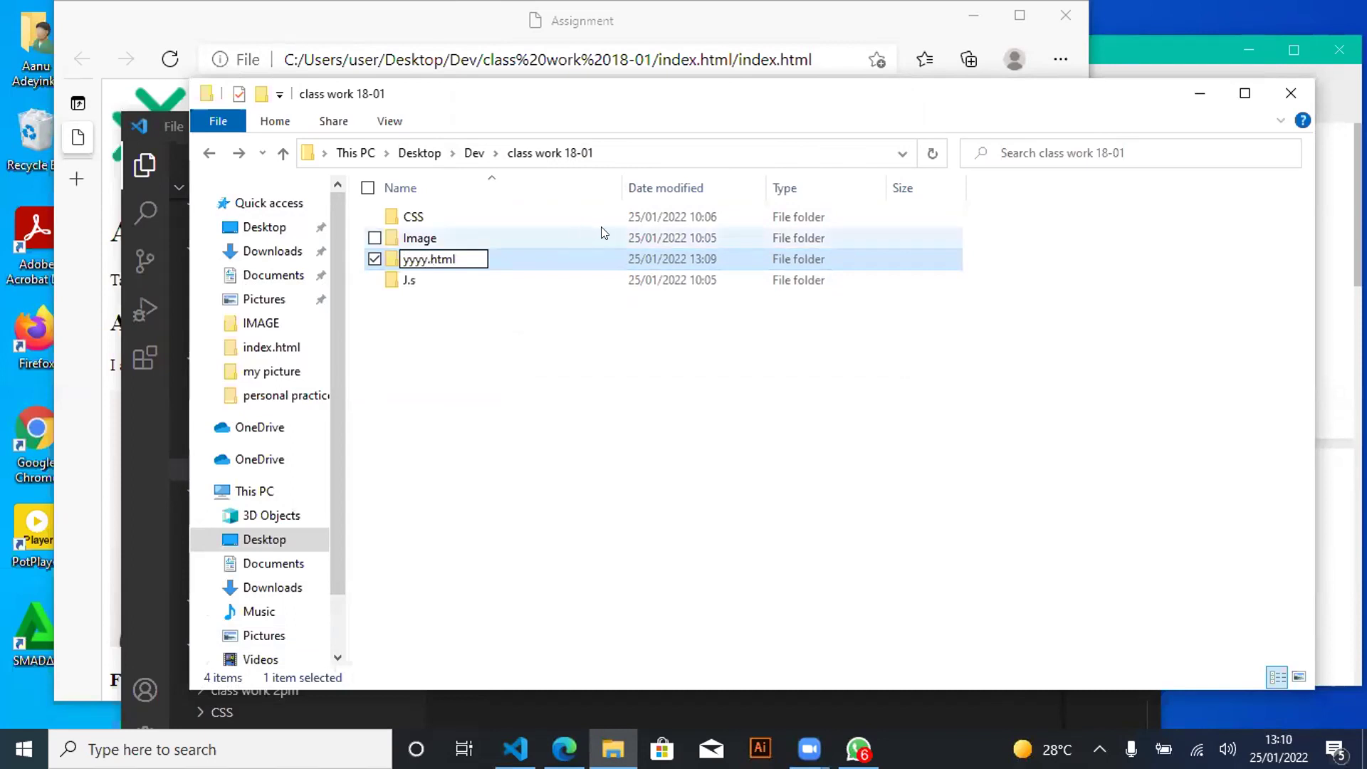
key("Return")
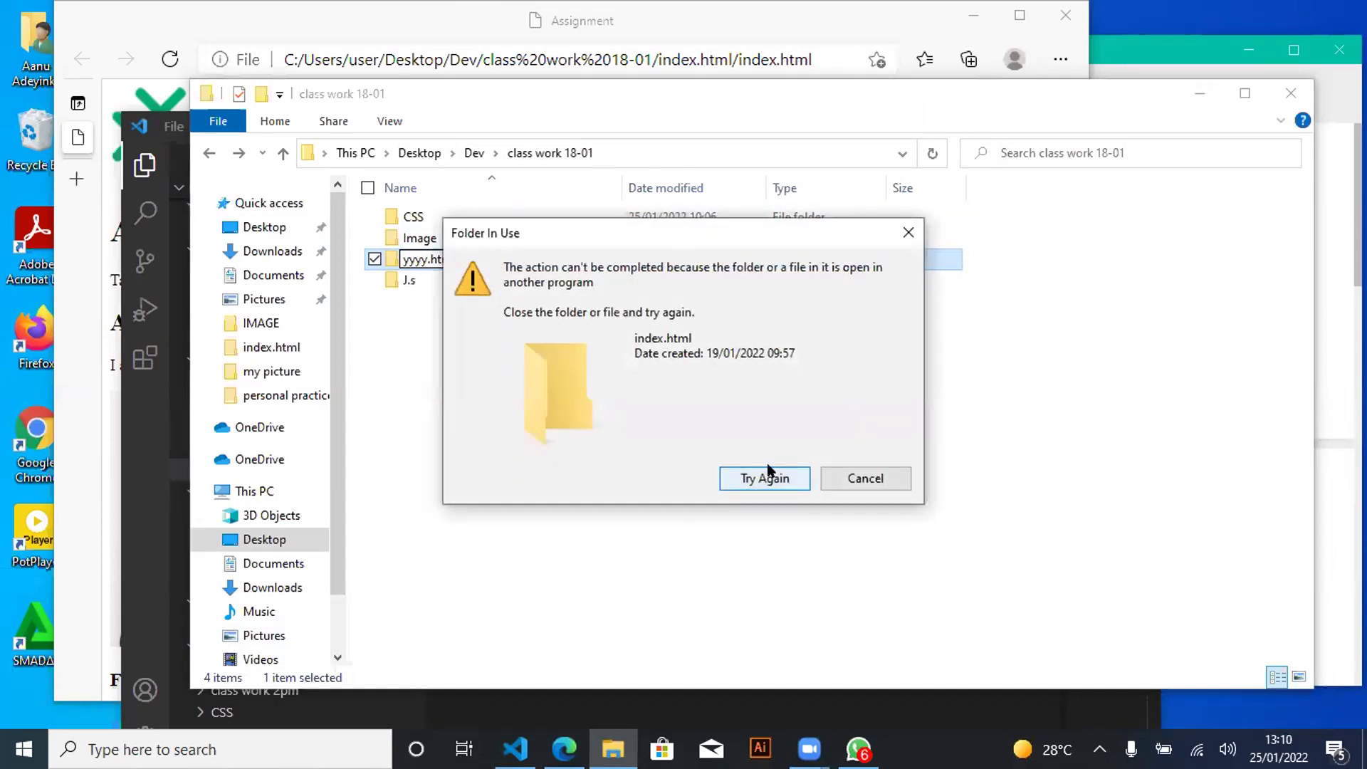
Minimize the Visual Studio Code window and cancel the pending rename of the index.html folder
left_click(137, 406)
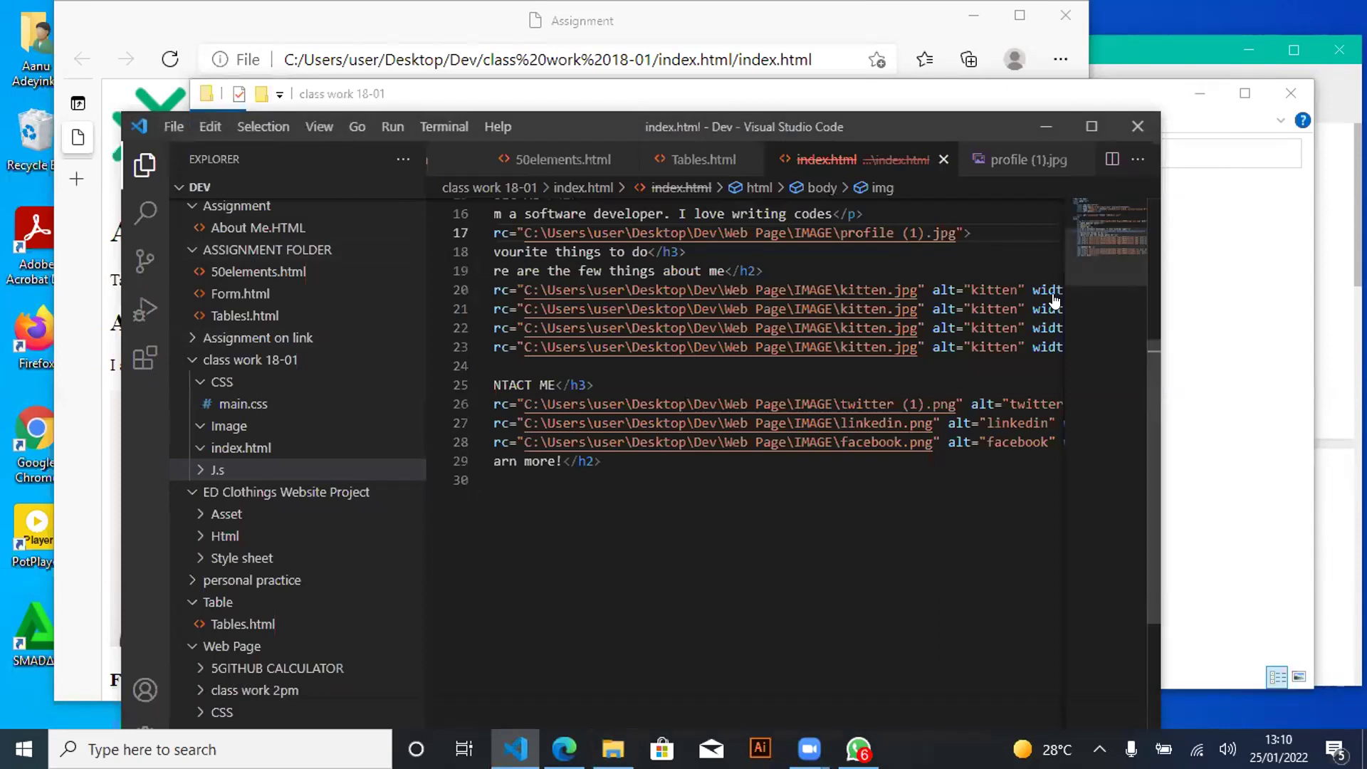
key("super+Down")
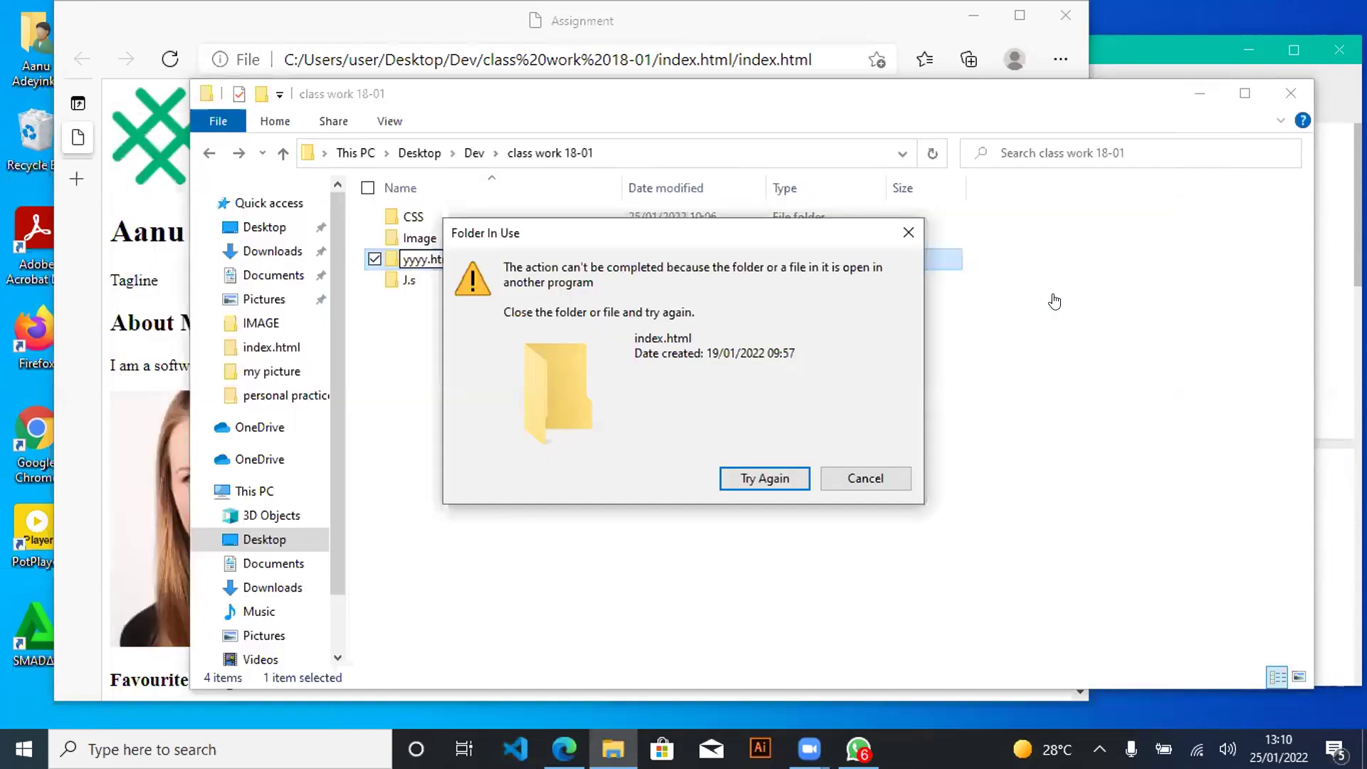
right_click(555, 266)
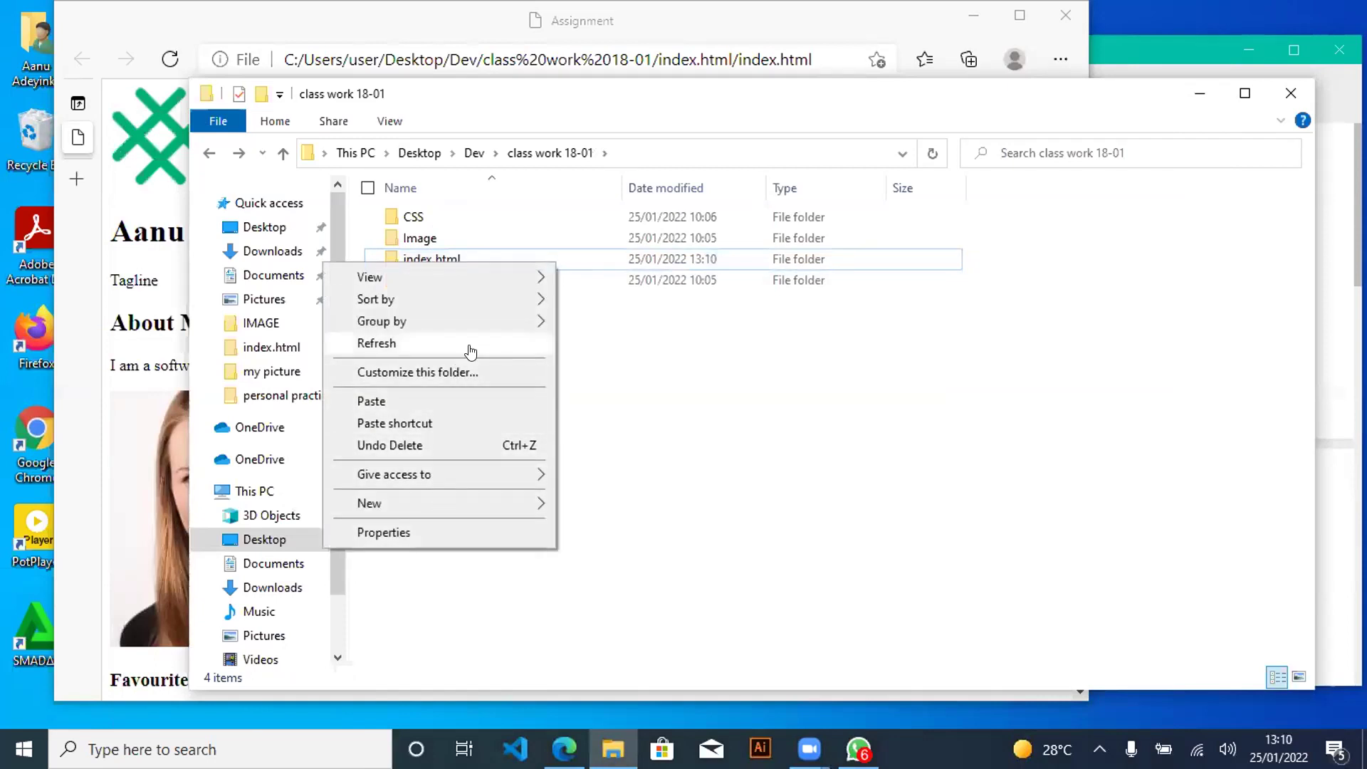
mouse_move(479, 327)
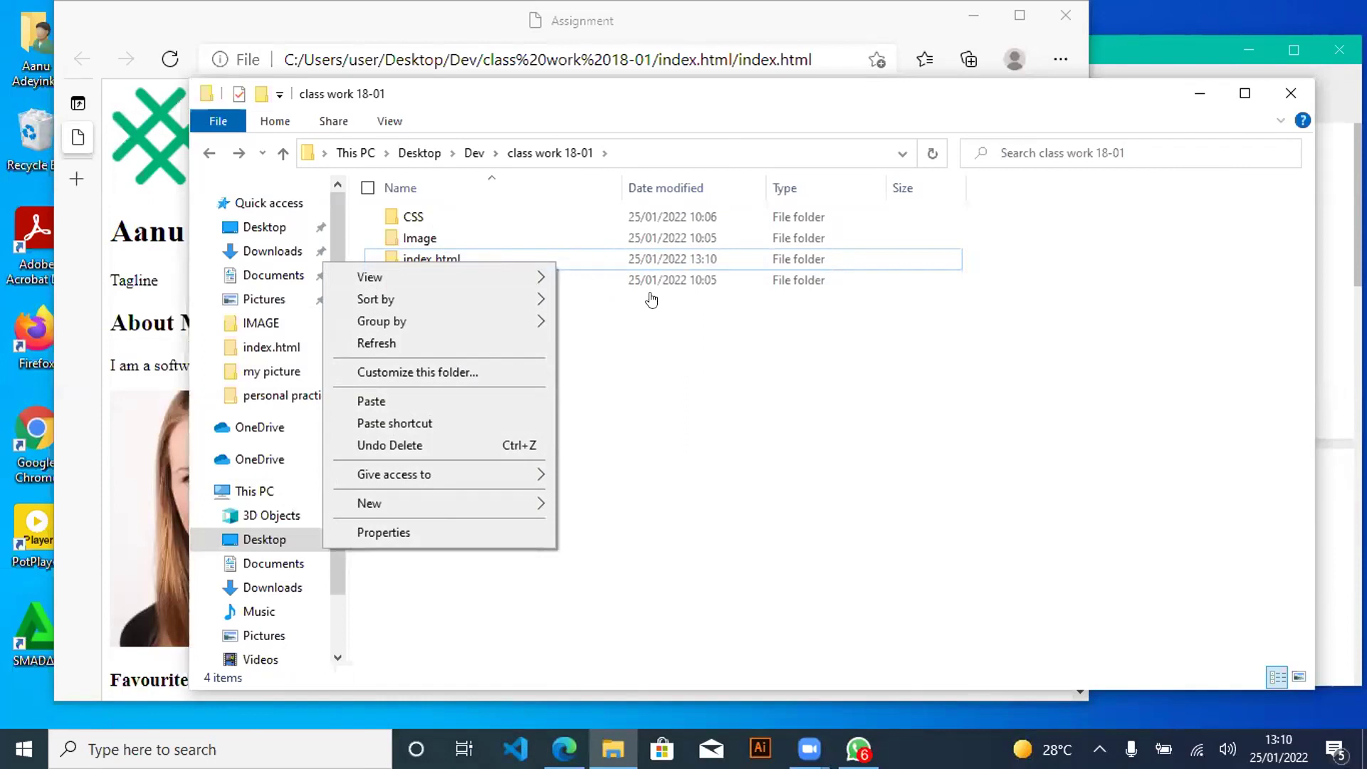
left_click(669, 351)
right_click(670, 353)
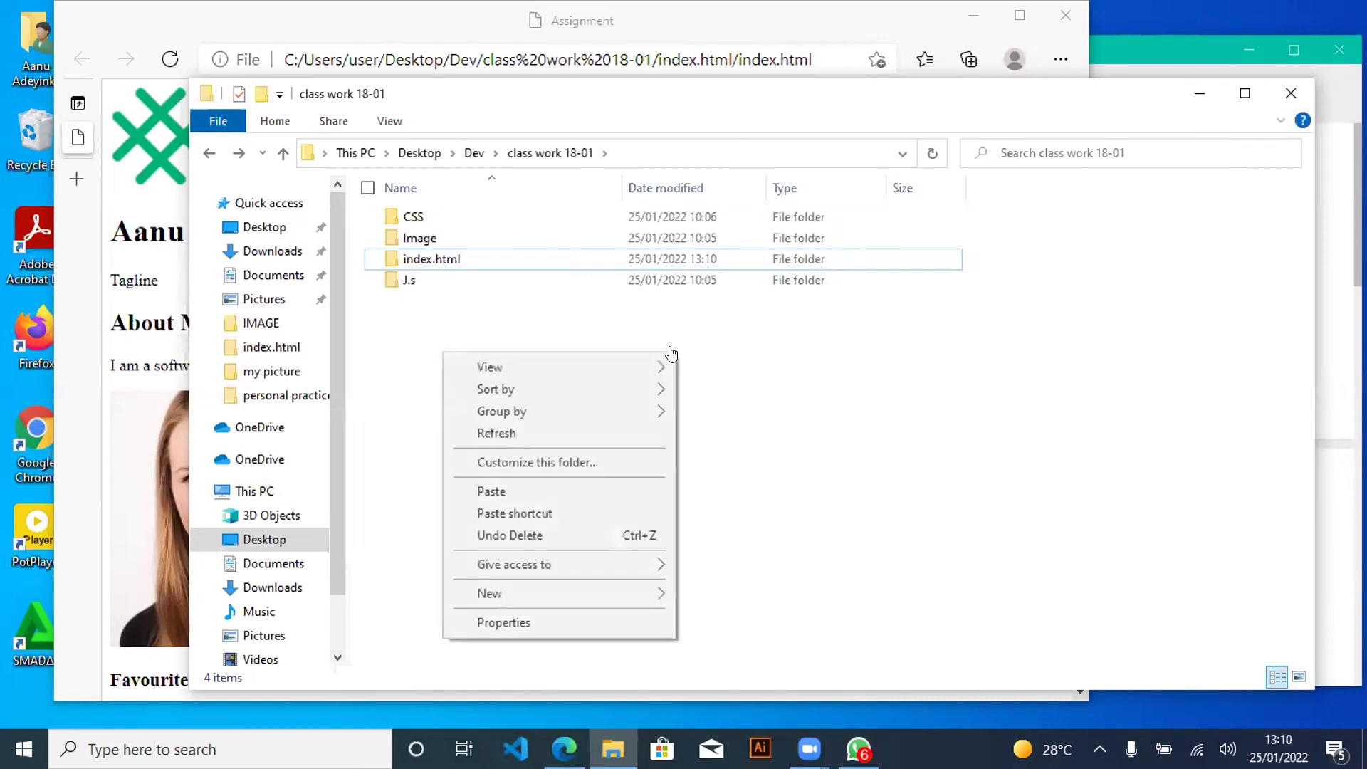
Open the index.html folder in class work 18-01 and cut its index file
left_click(622, 259)
double_click(621, 259)
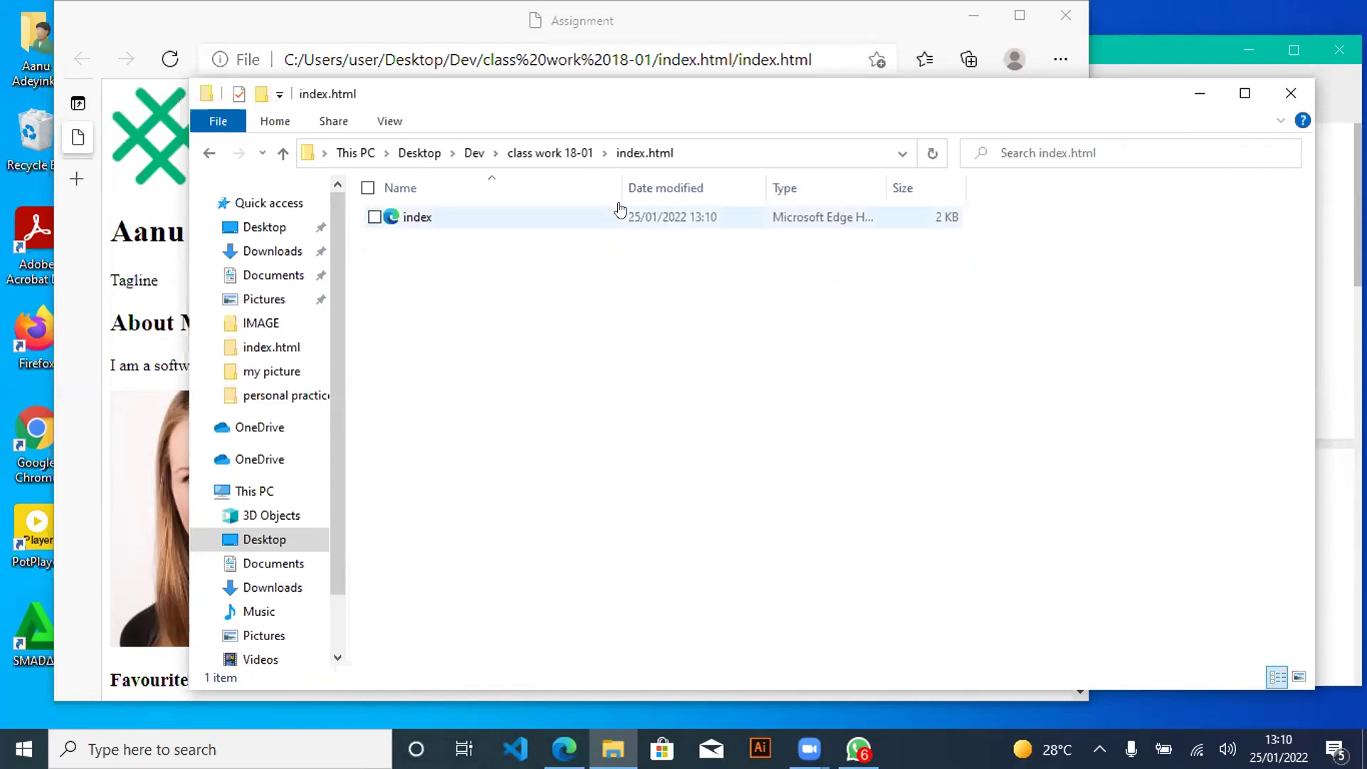
left_click(620, 213)
right_click(620, 208)
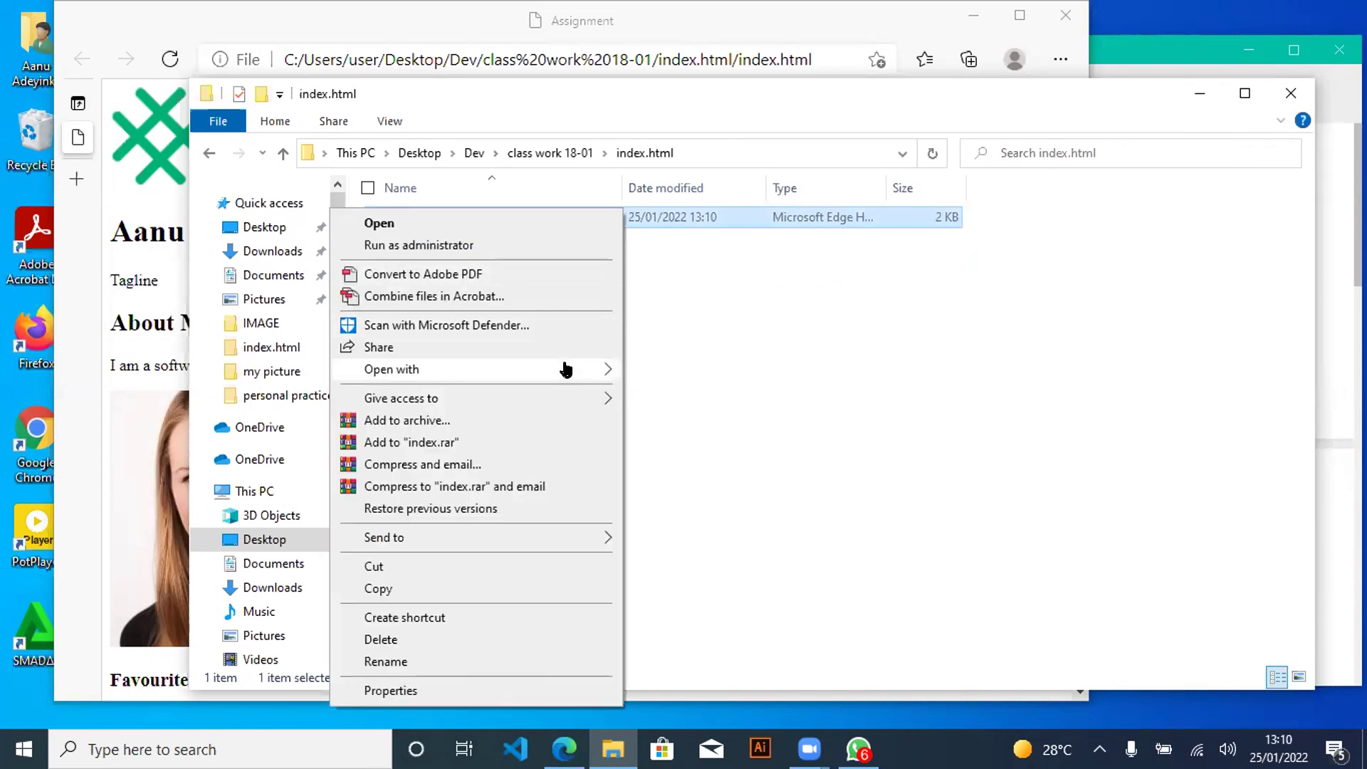
mouse_move(566, 369)
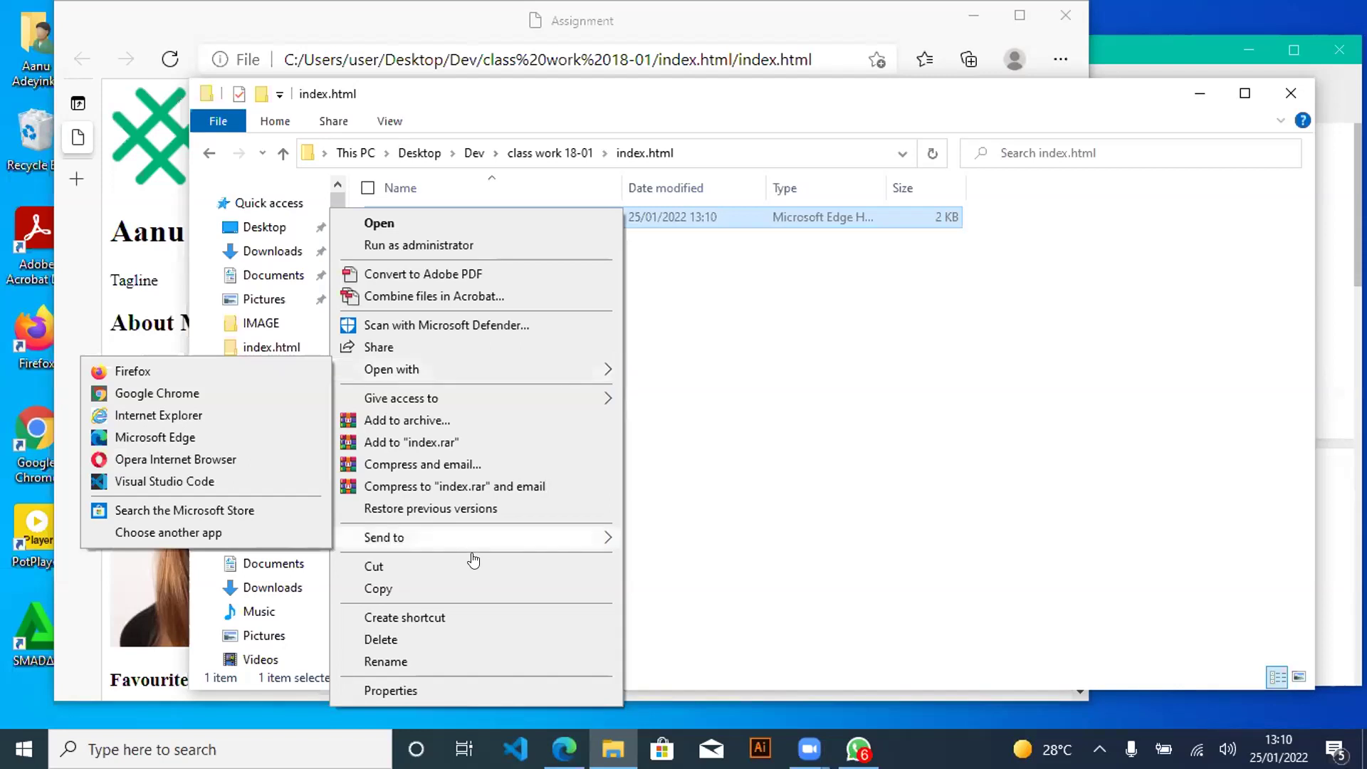
left_click(473, 589)
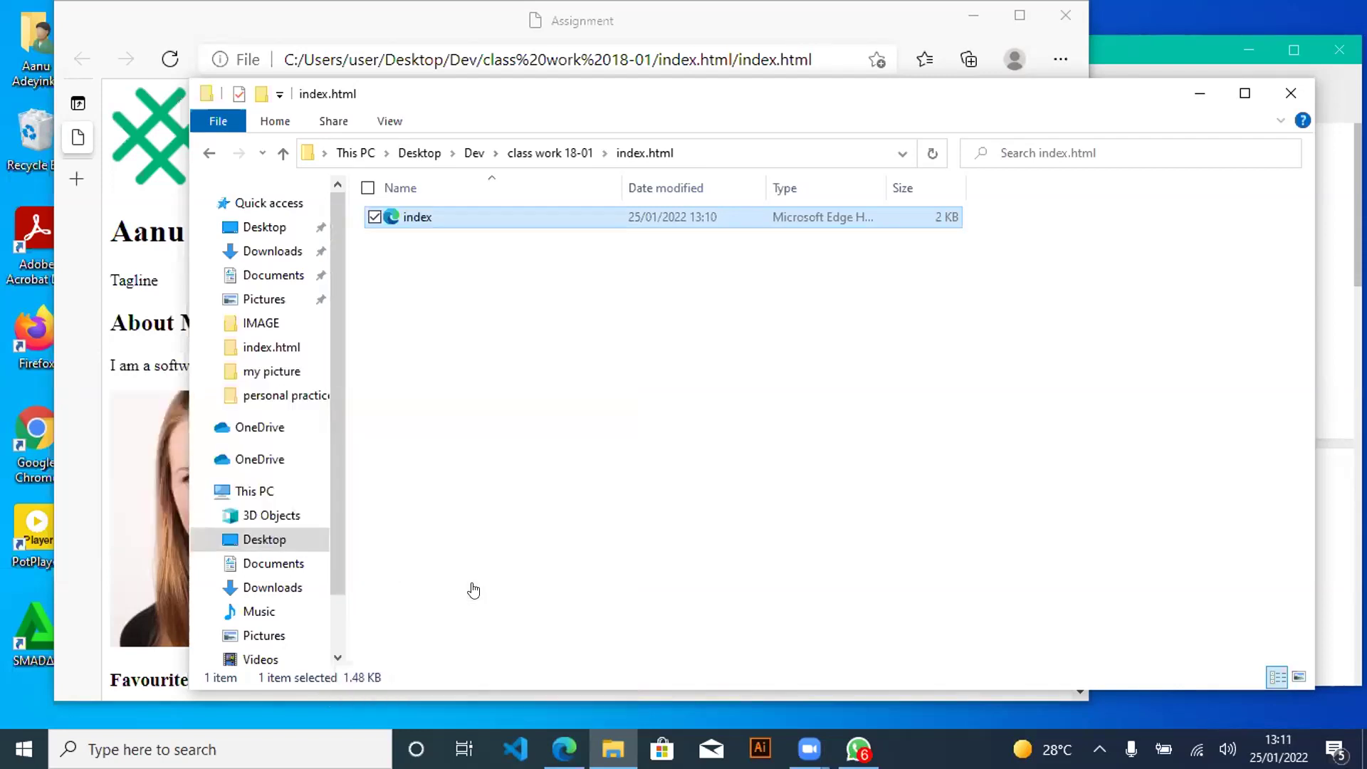
right_click(575, 216)
left_click(430, 570)
right_click(614, 230)
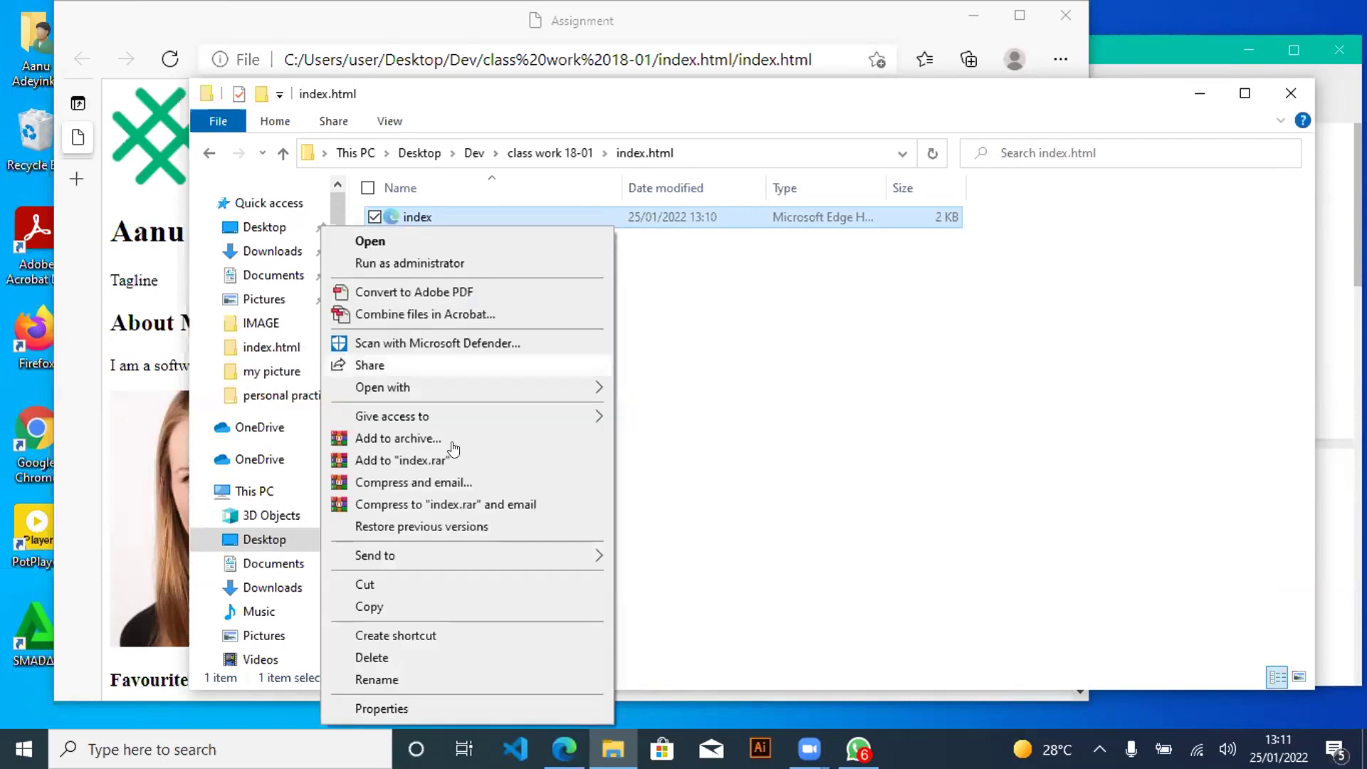
left_click(424, 586)
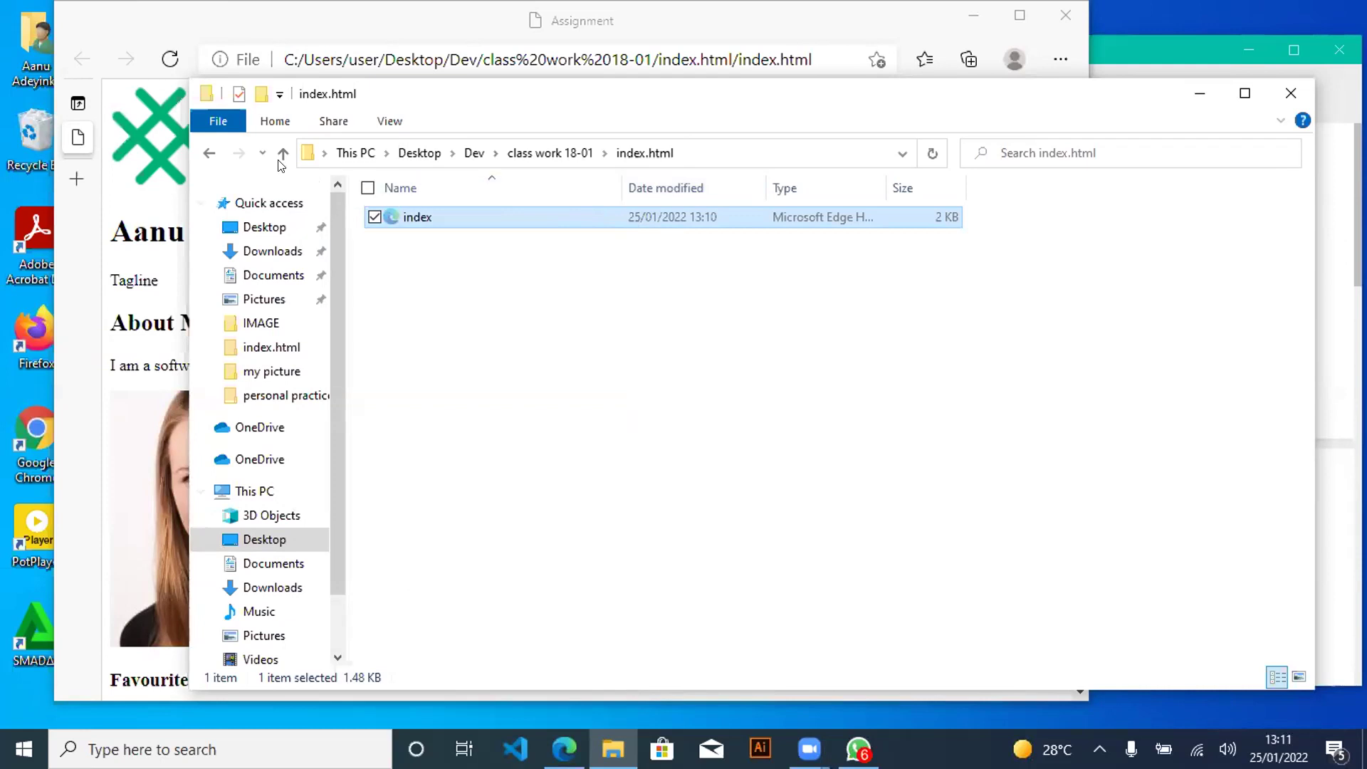
Return to class work 18-01, try to paste the cut index file there, and dismiss the name conflict dialog
left_click(553, 153)
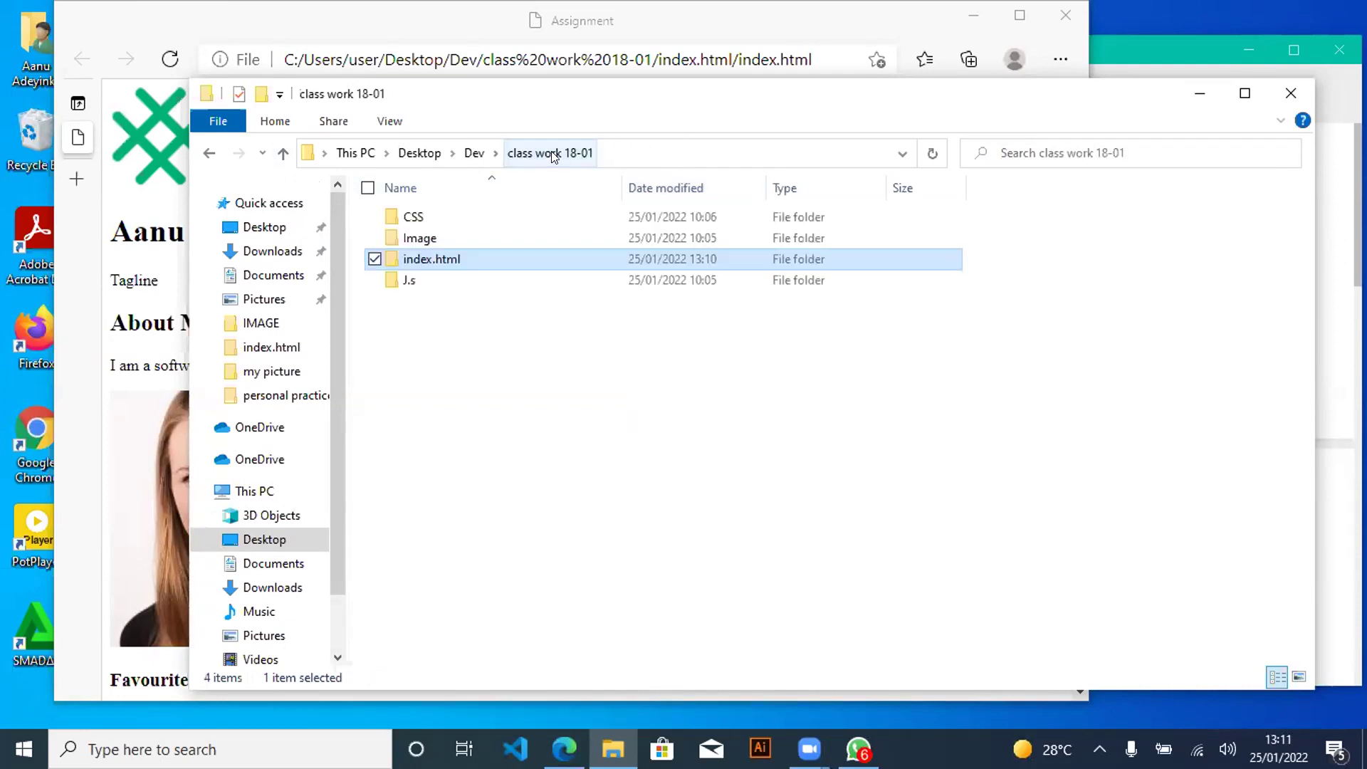
right_click(490, 345)
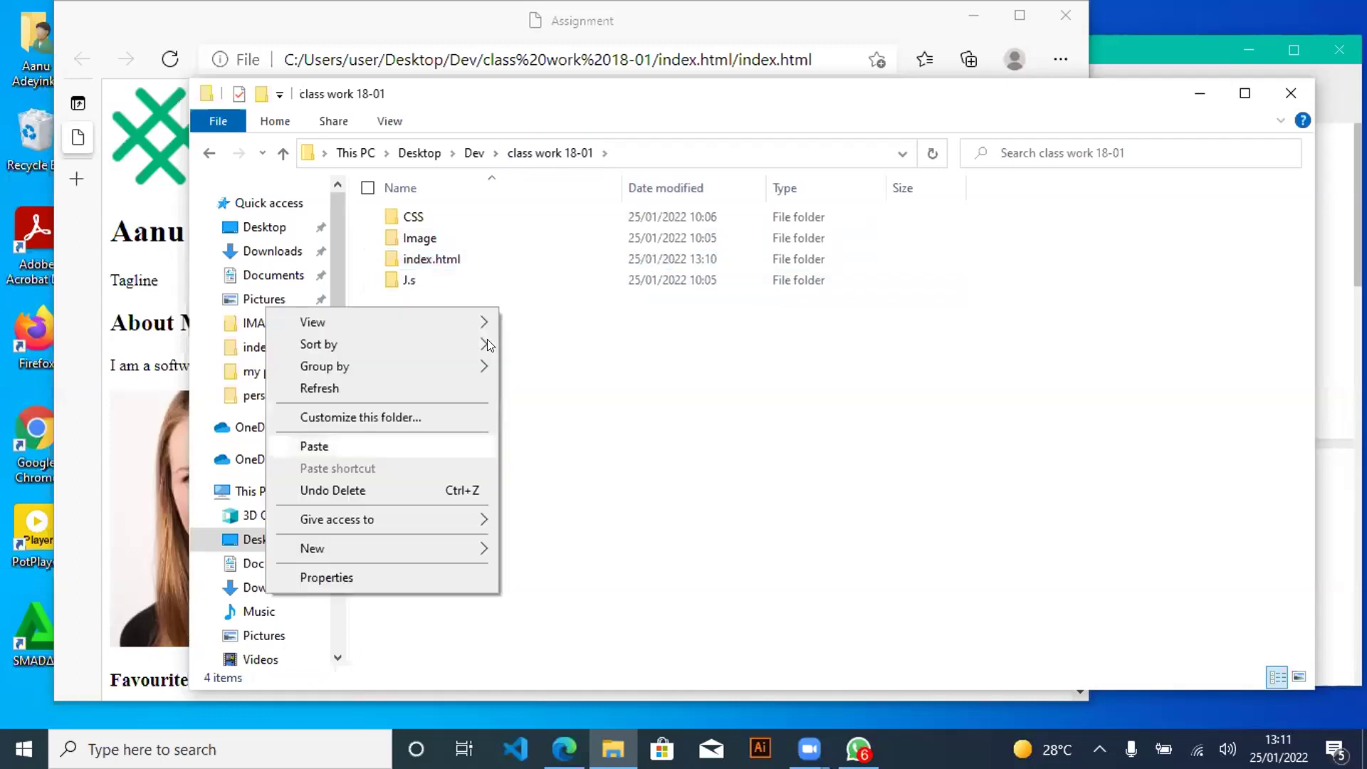
left_click(375, 448)
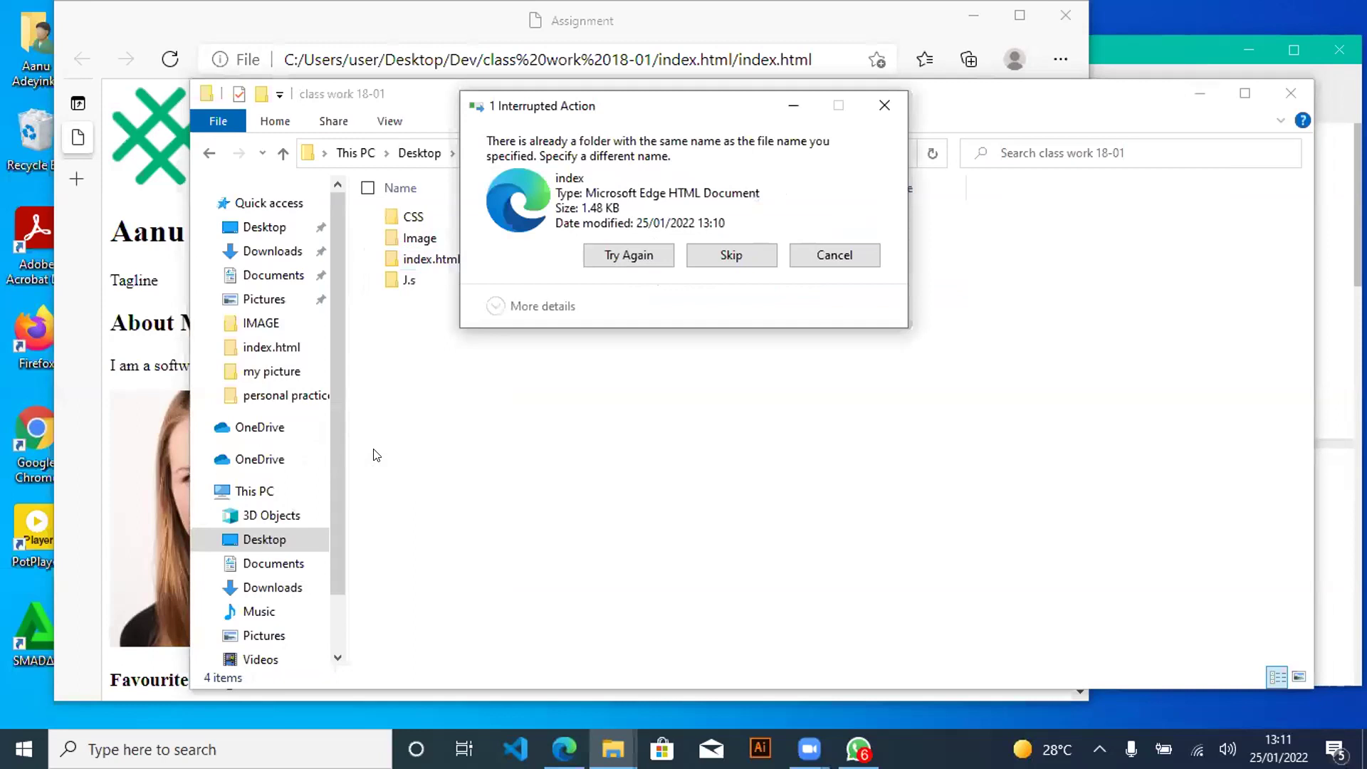
right_click(529, 526)
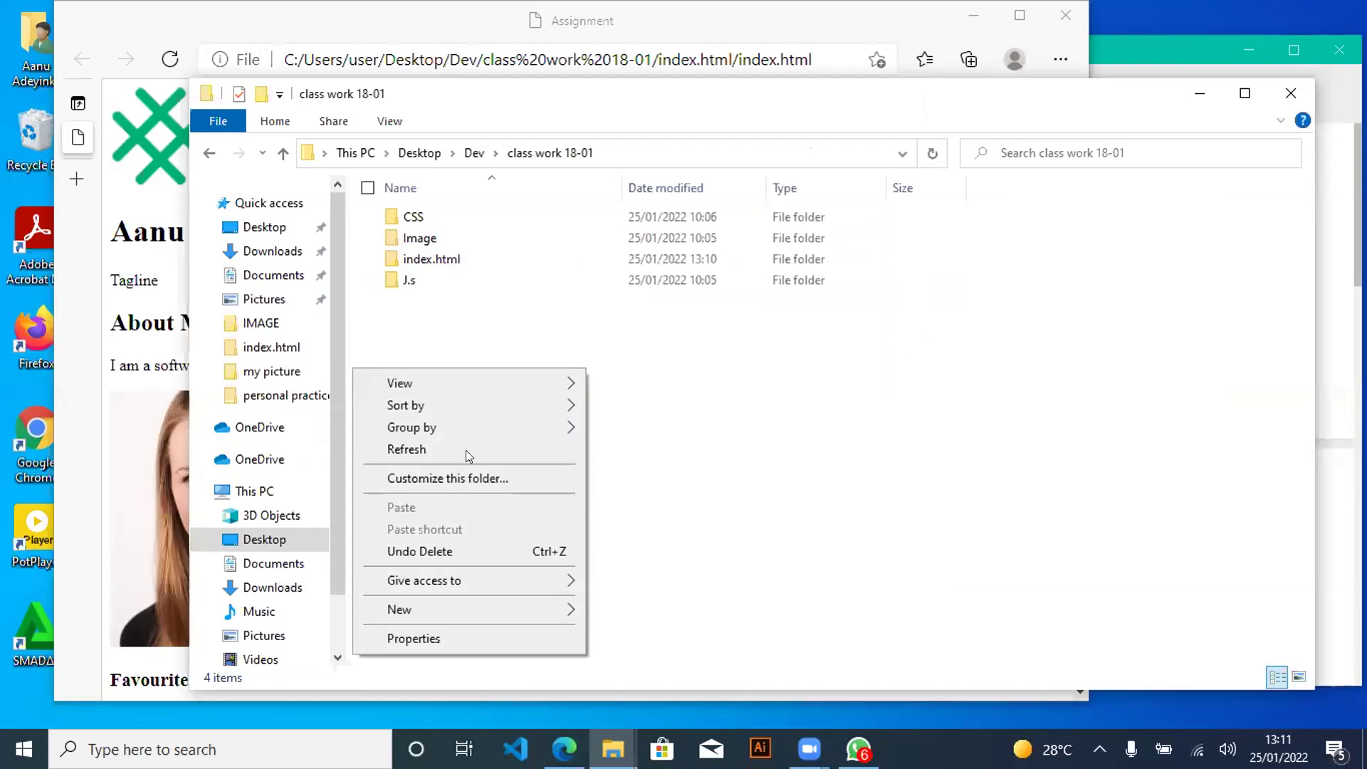
left_click(809, 286)
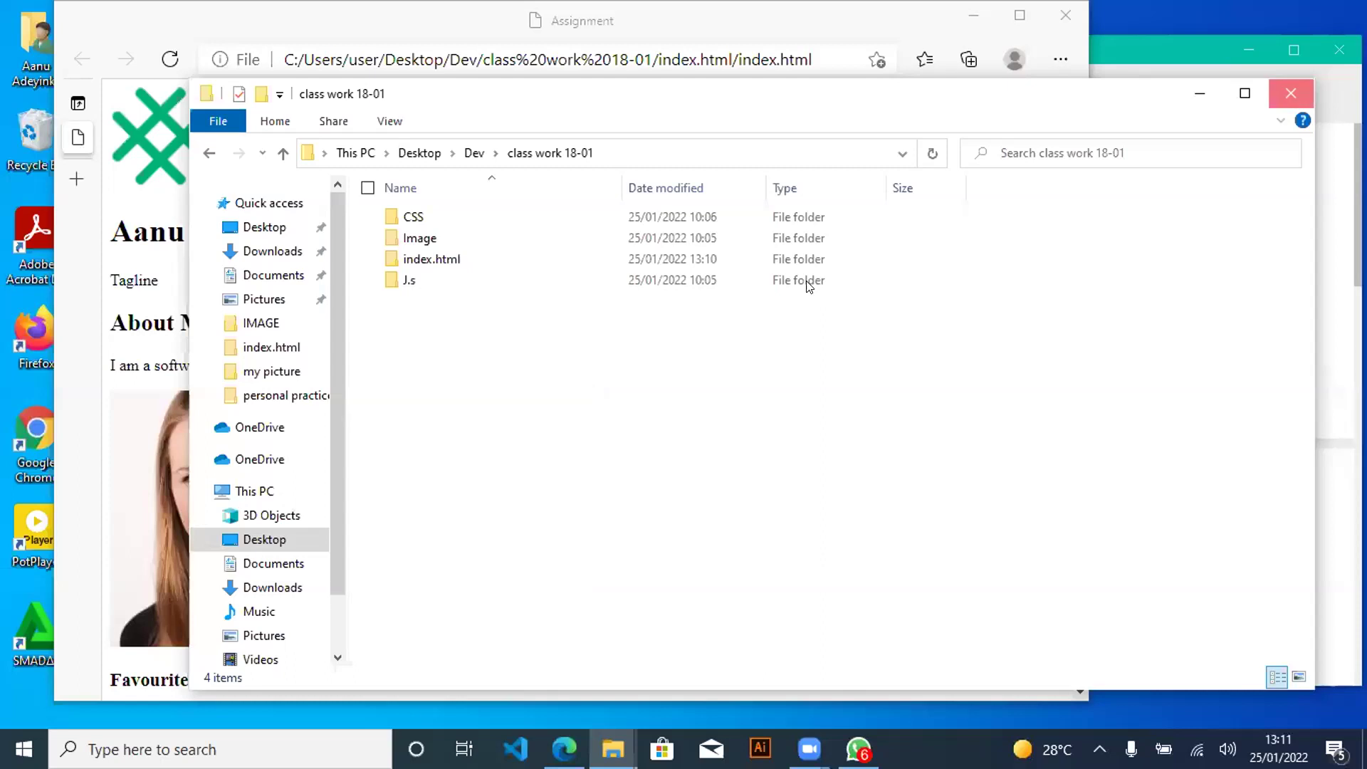
key("ctrl+z")
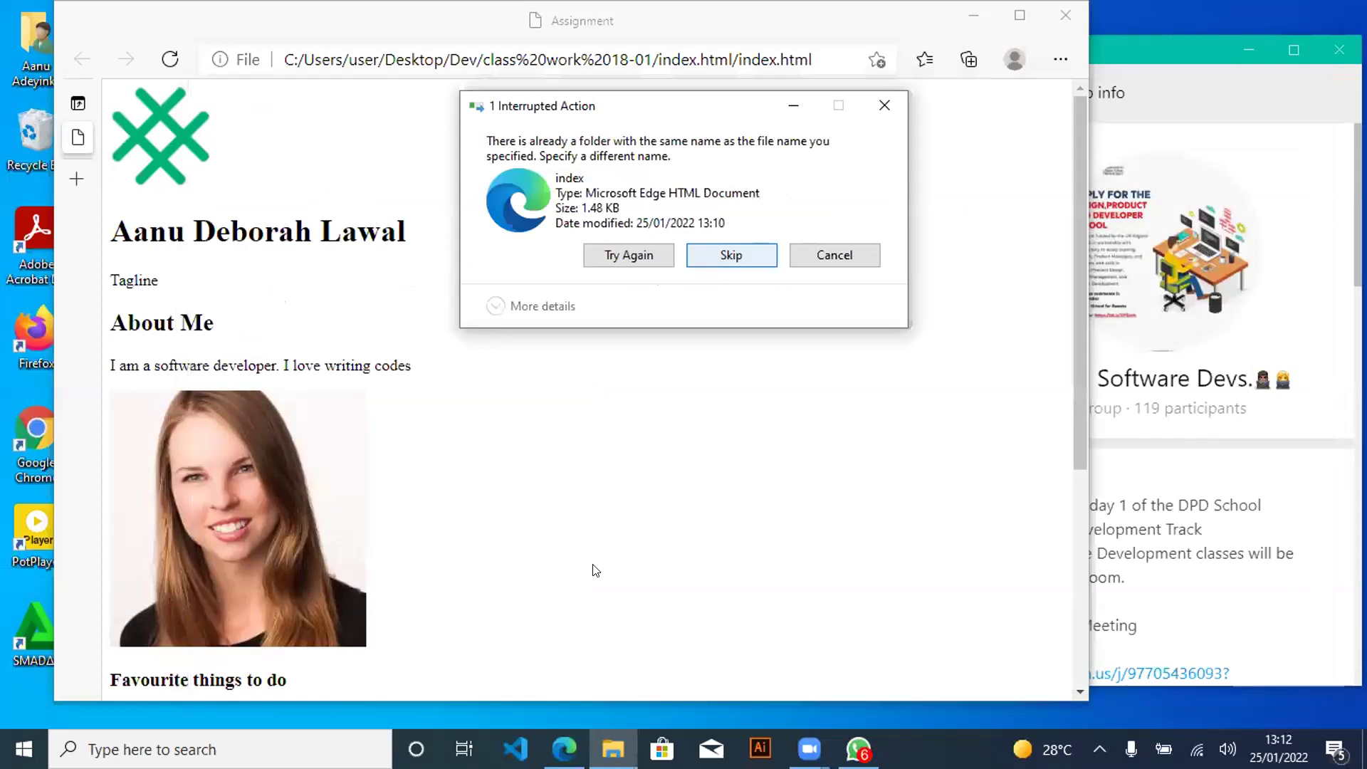
left_click(595, 570)
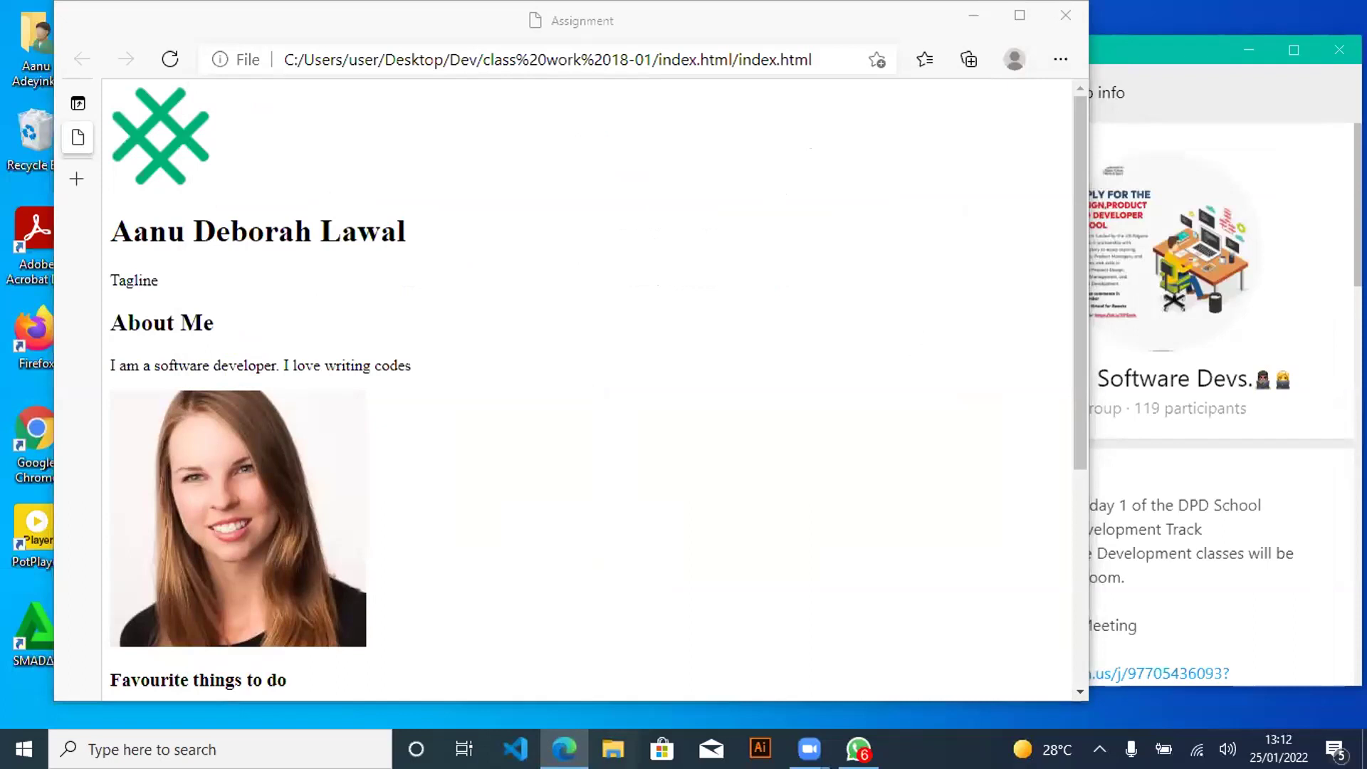
Open a new File Explorer window and go to Desktop > Dev > class work 18-01
key("super+e")
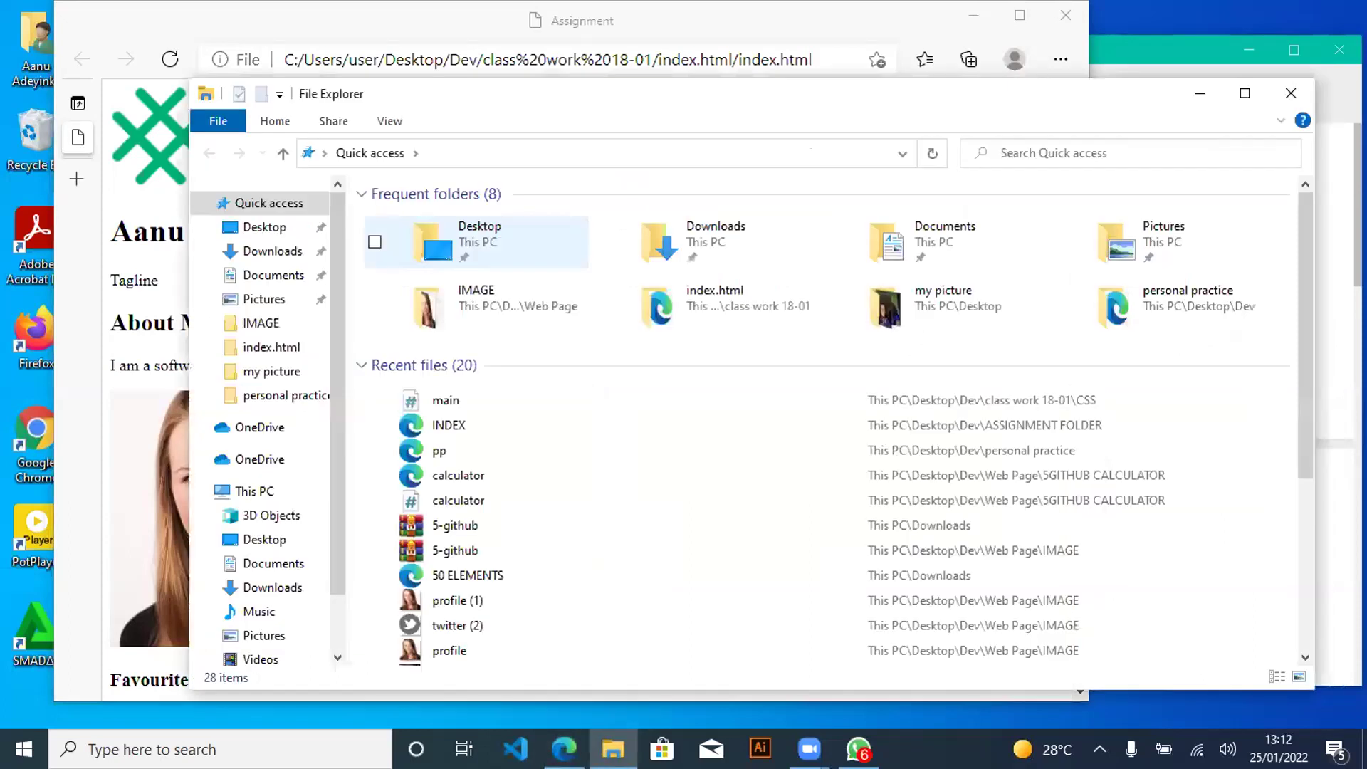
double_click(512, 217)
double_click(513, 238)
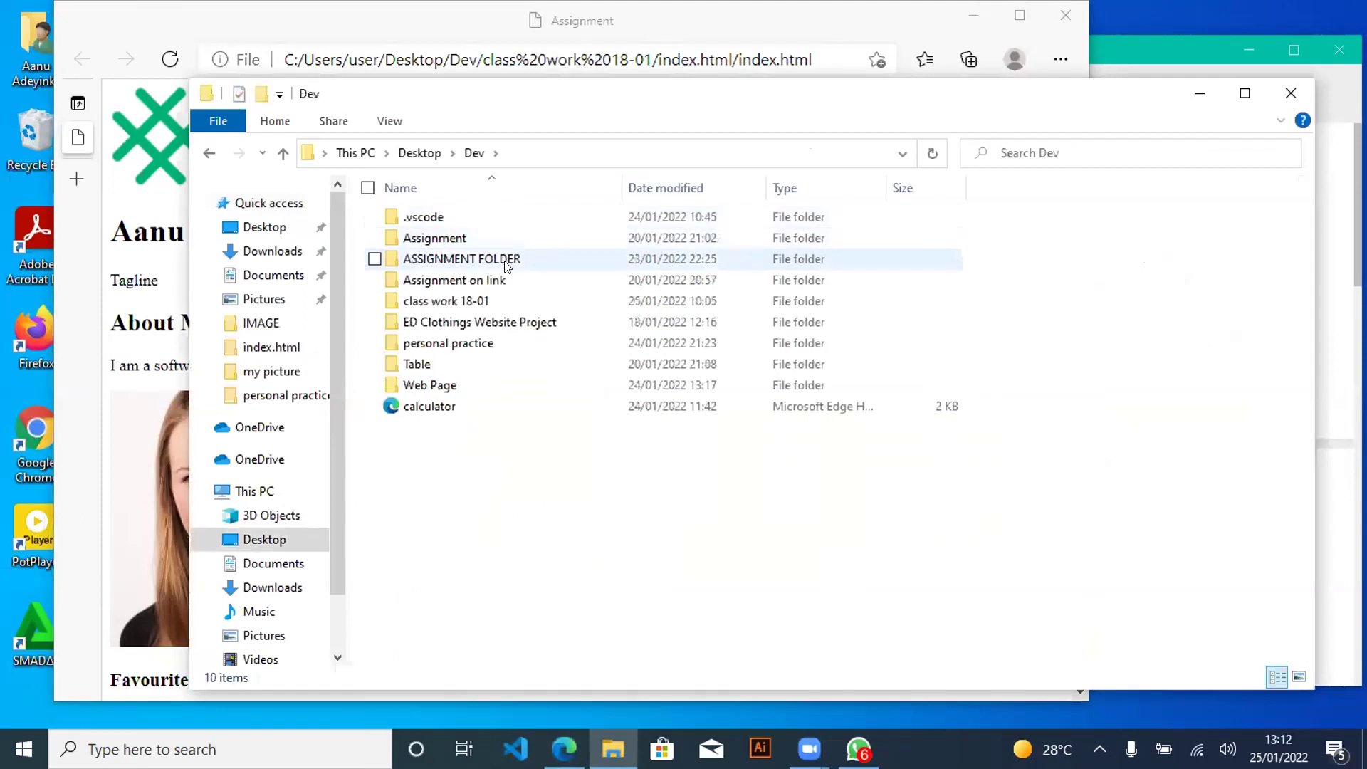
double_click(503, 302)
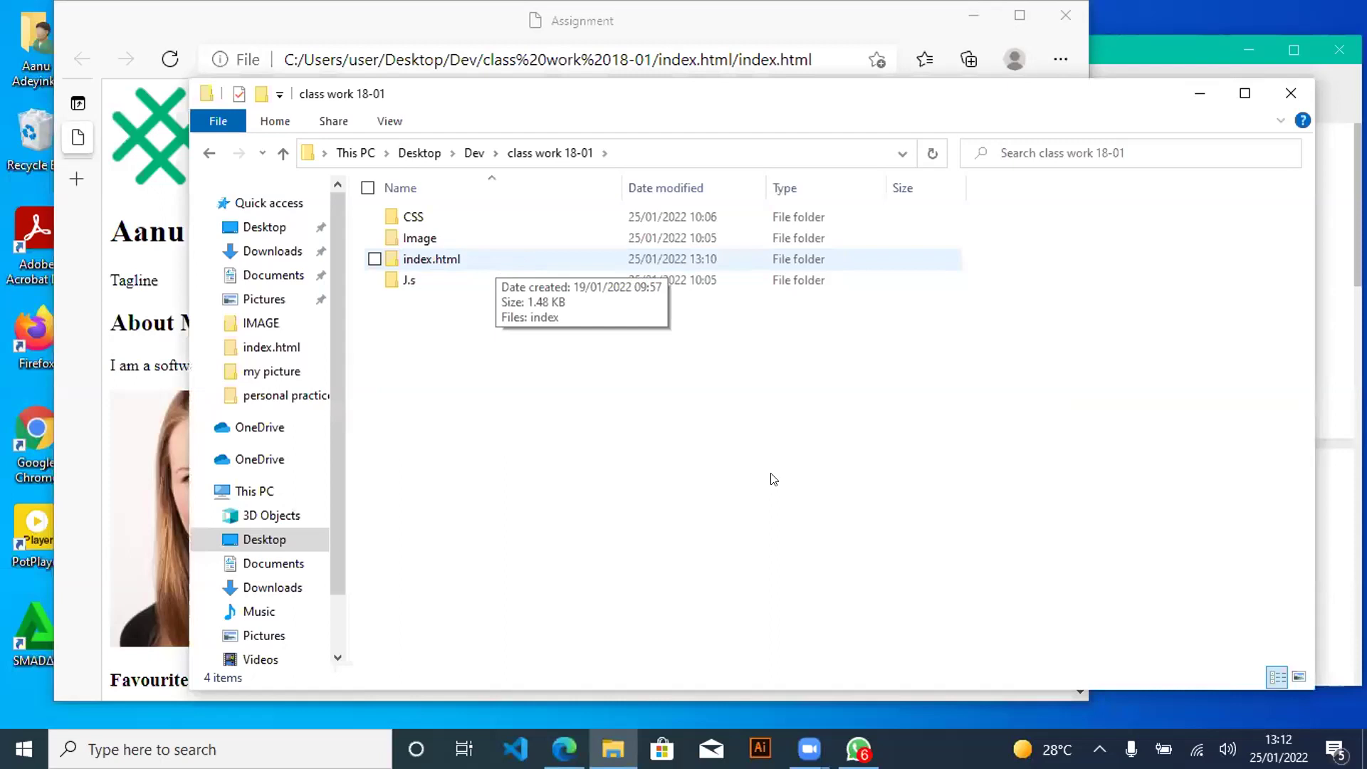
Rename the index.html folder in class work 18-01 as index, dismissing the Folder In Use warning and retrying
key("F2")
type("index")
key("Return")
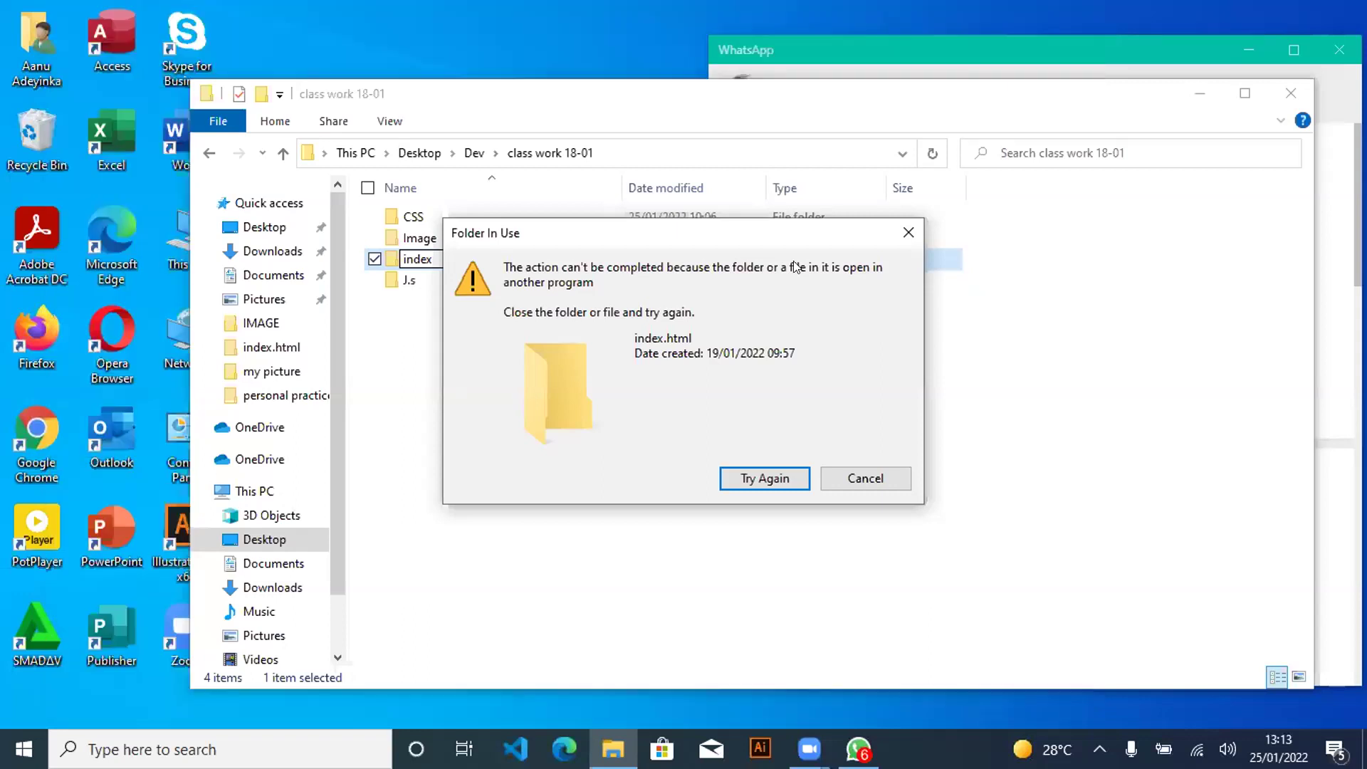
key("Escape")
key("BackSpace")
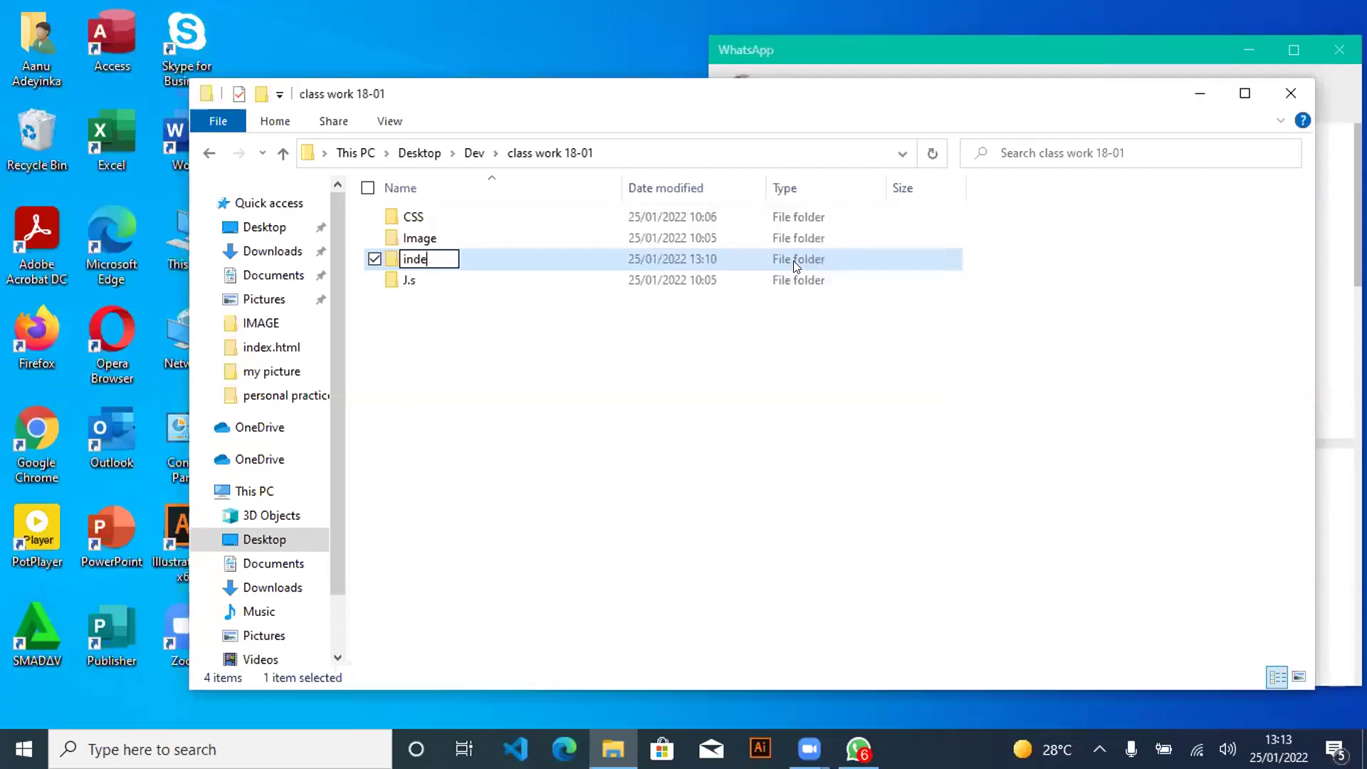
type("x")
key("Return")
key("shift+F10")
key("Escape")
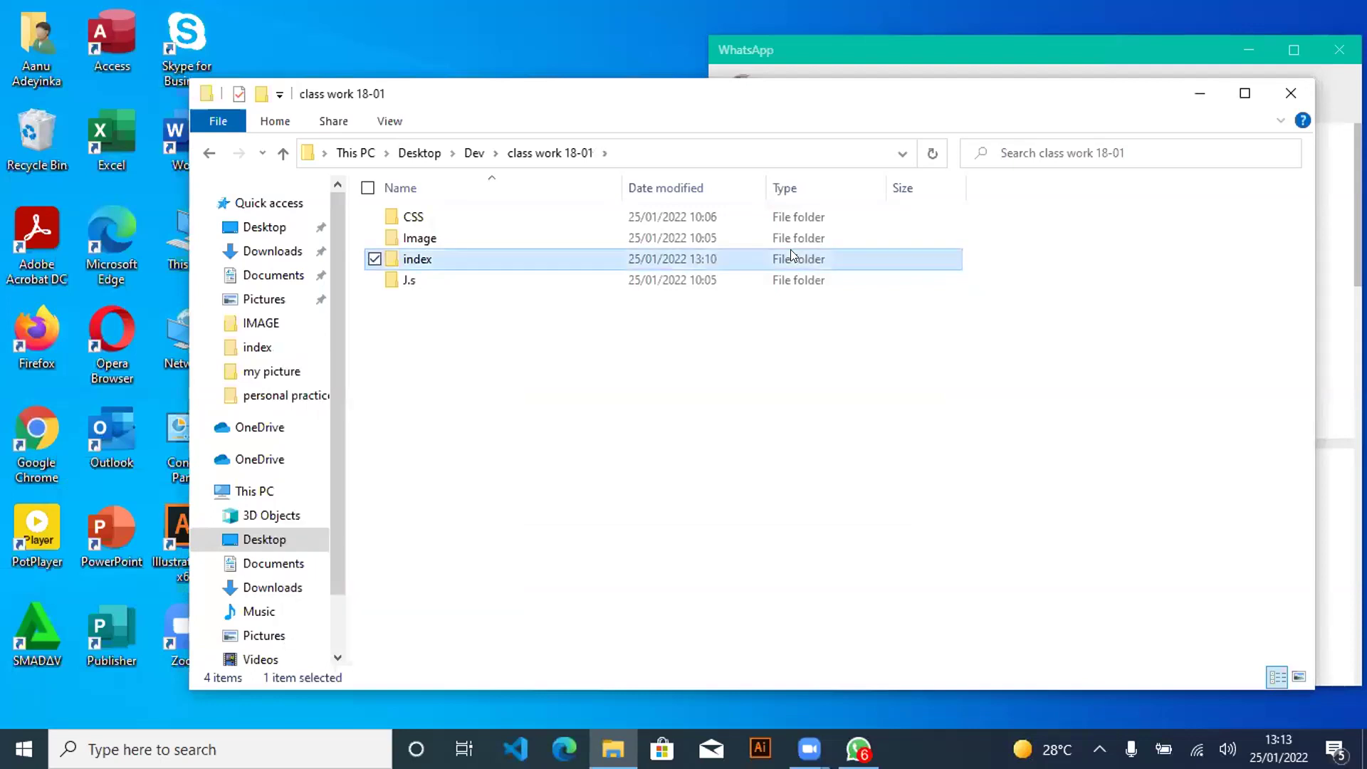
Copy the index file from the index folder into class work 18-01 and check the copy in the browser
double_click(792, 258)
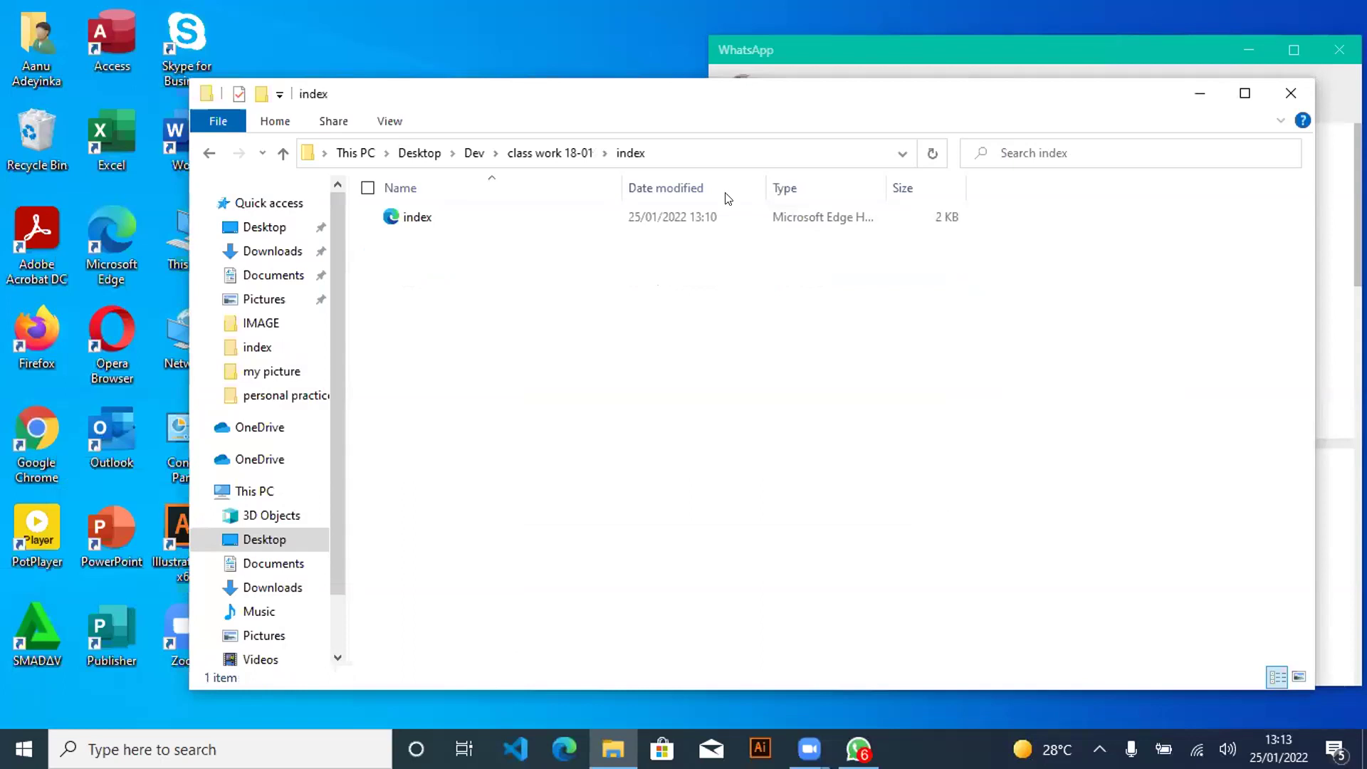
key("ctrl+a")
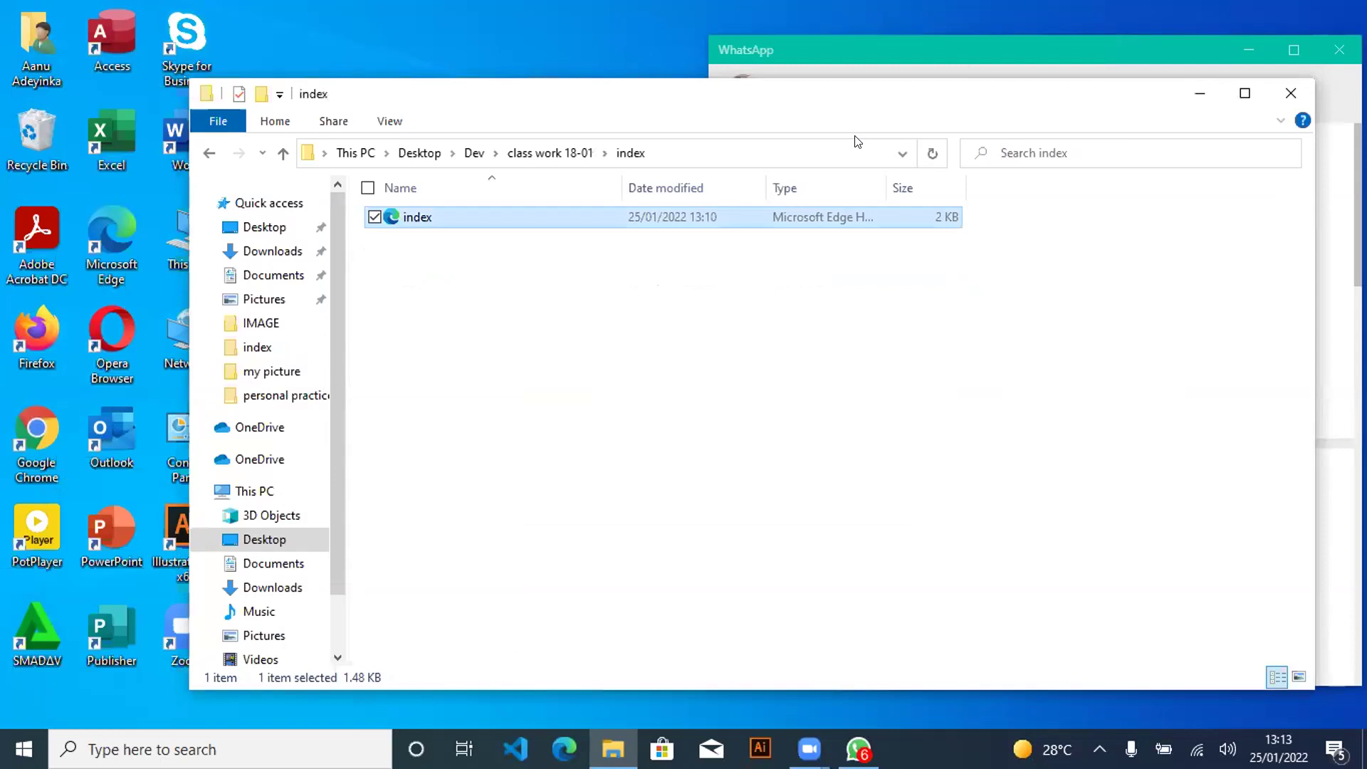
key("alt+Left")
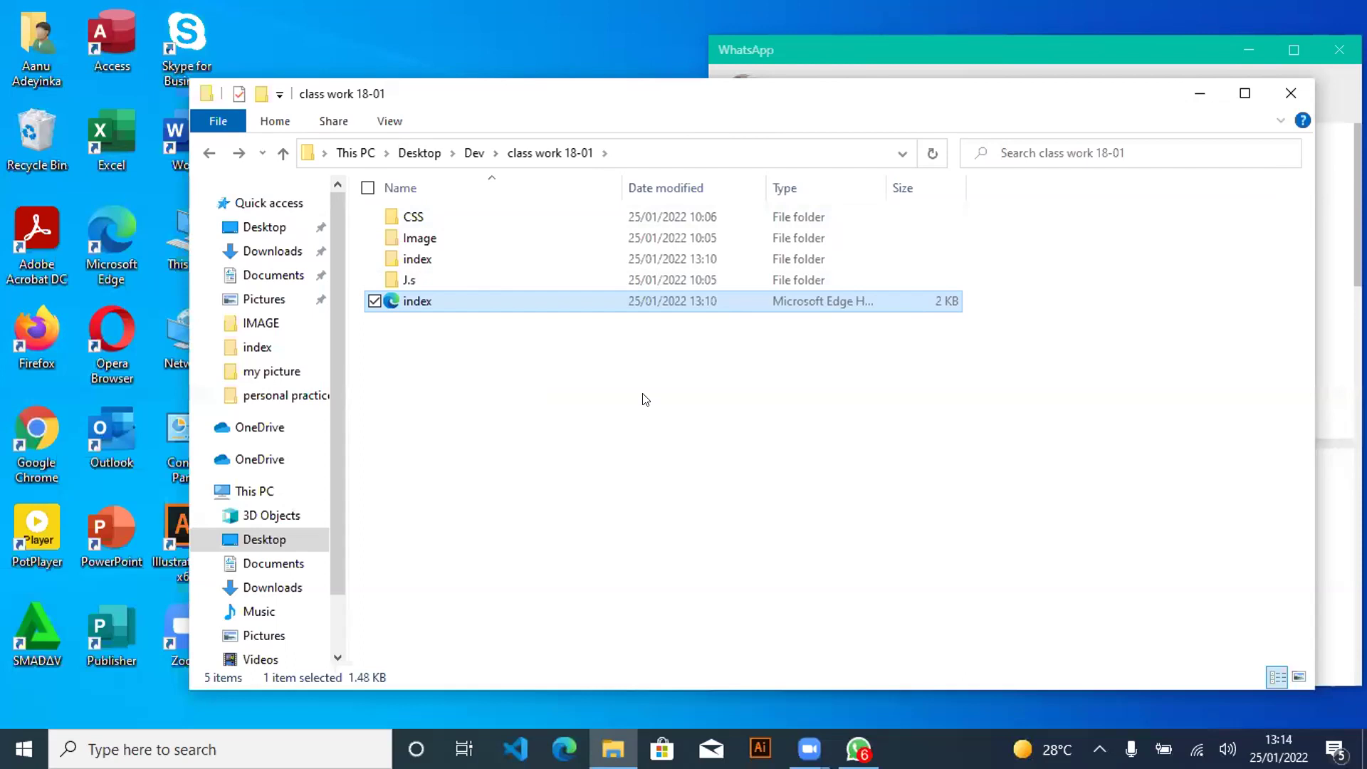
double_click(618, 310)
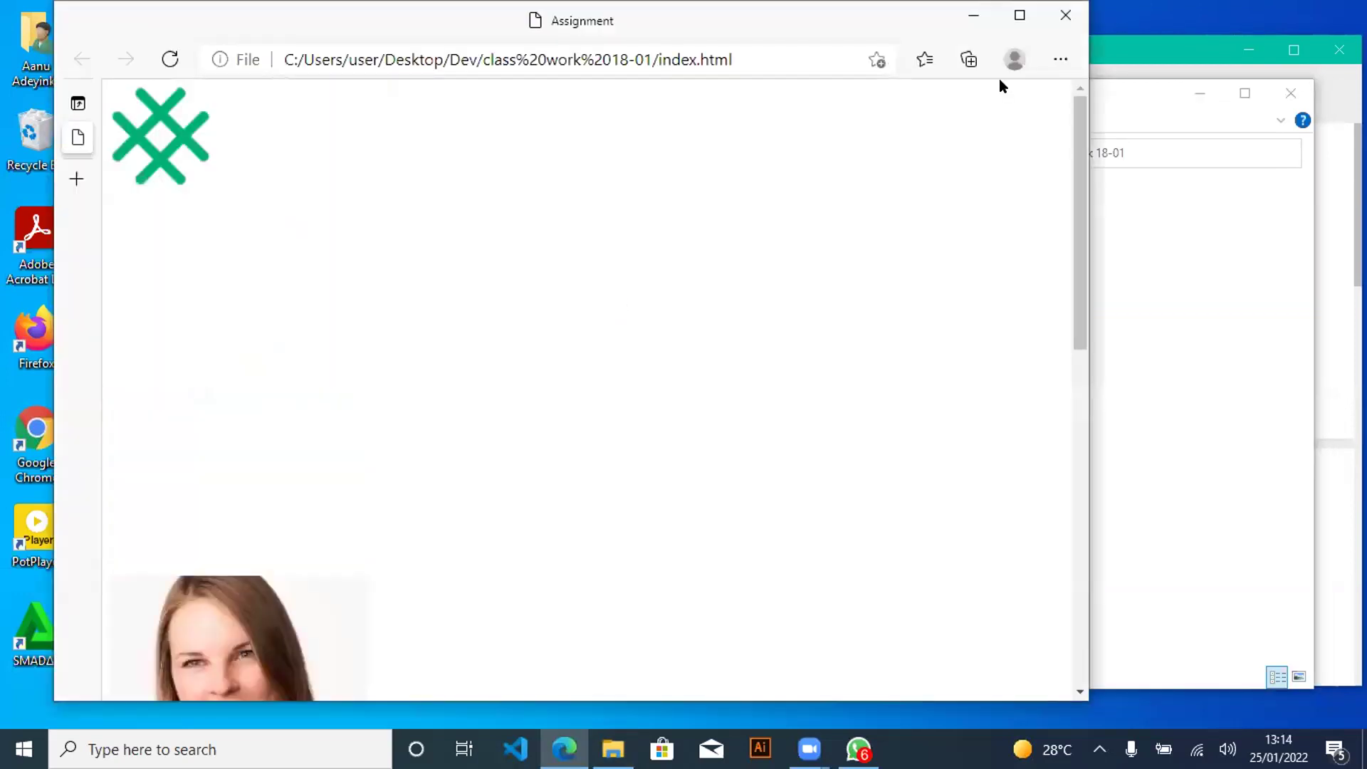
key("ctrl+w")
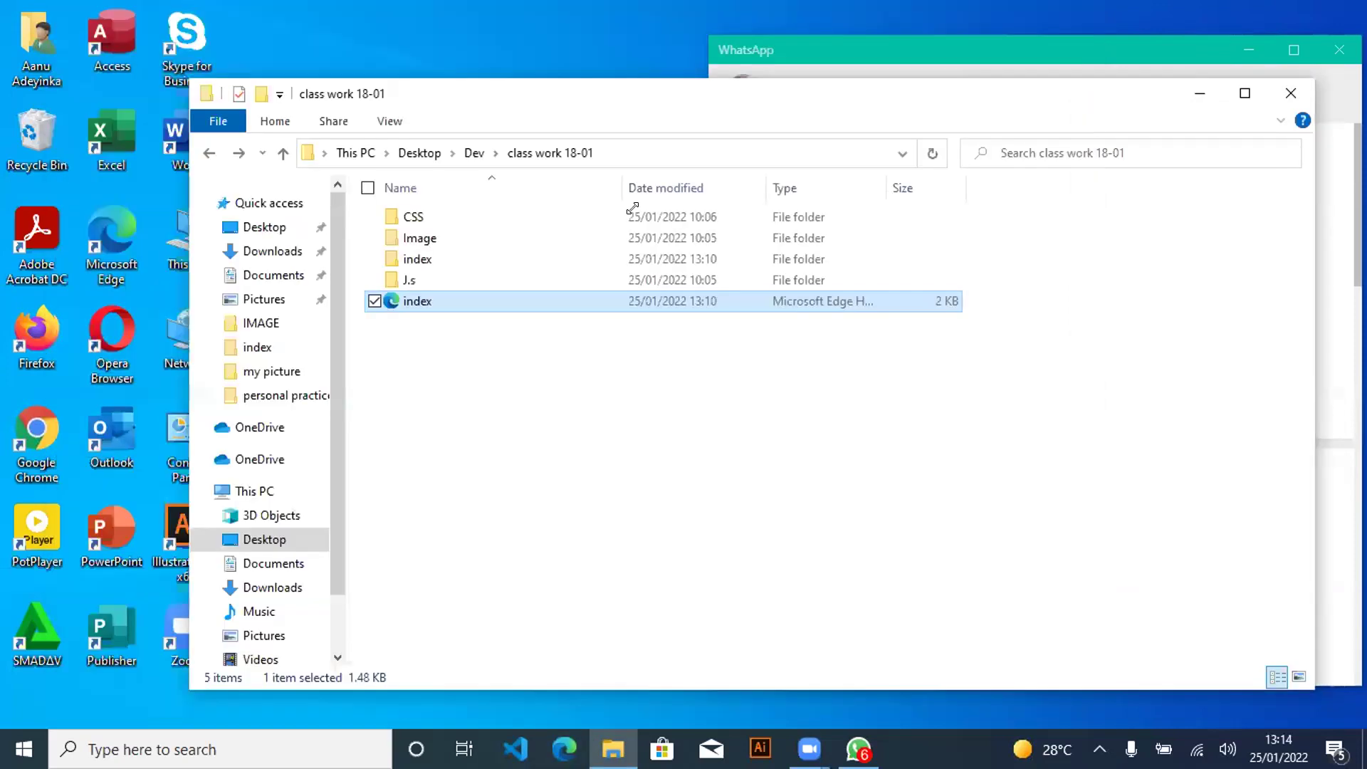
Delete the index folder from class work 18-01, then preview the remaining index file in the browser and close it
right_click(420, 260)
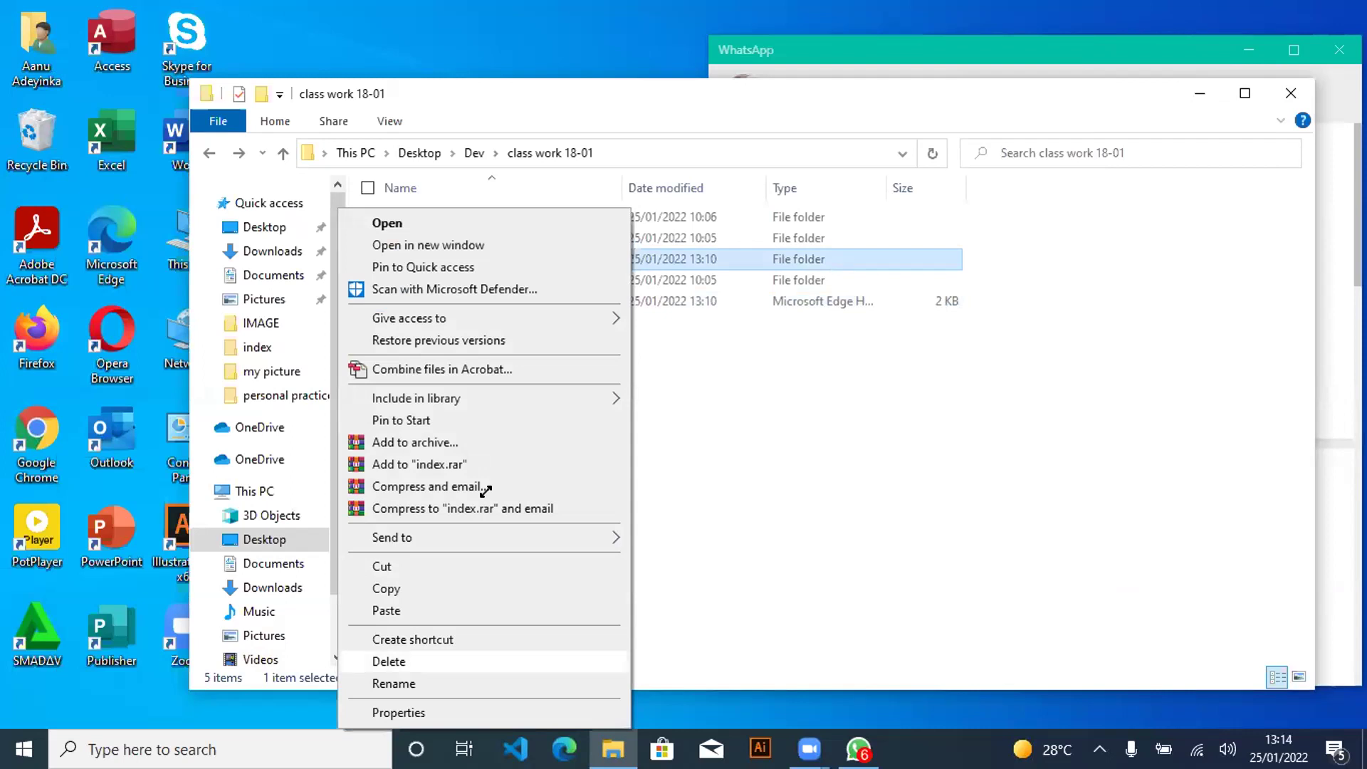
key("Return")
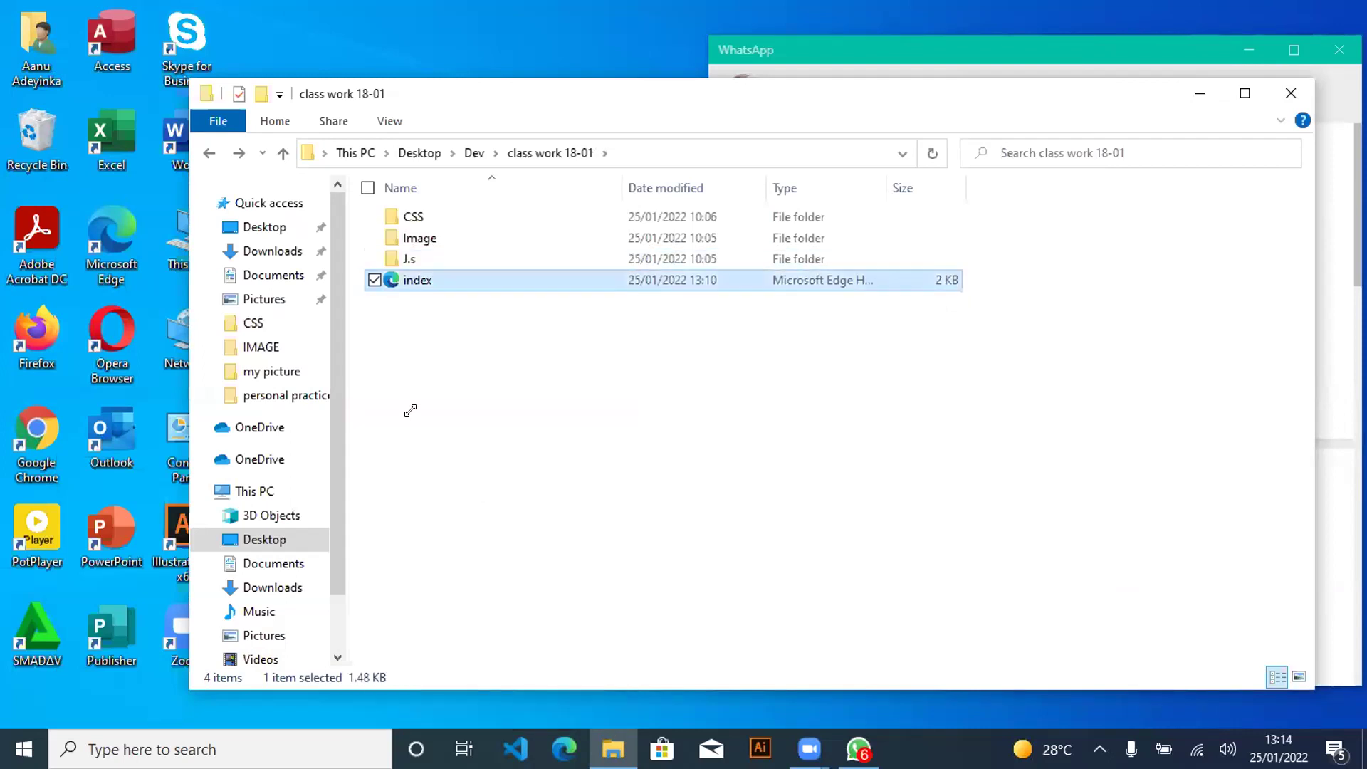
key("Return")
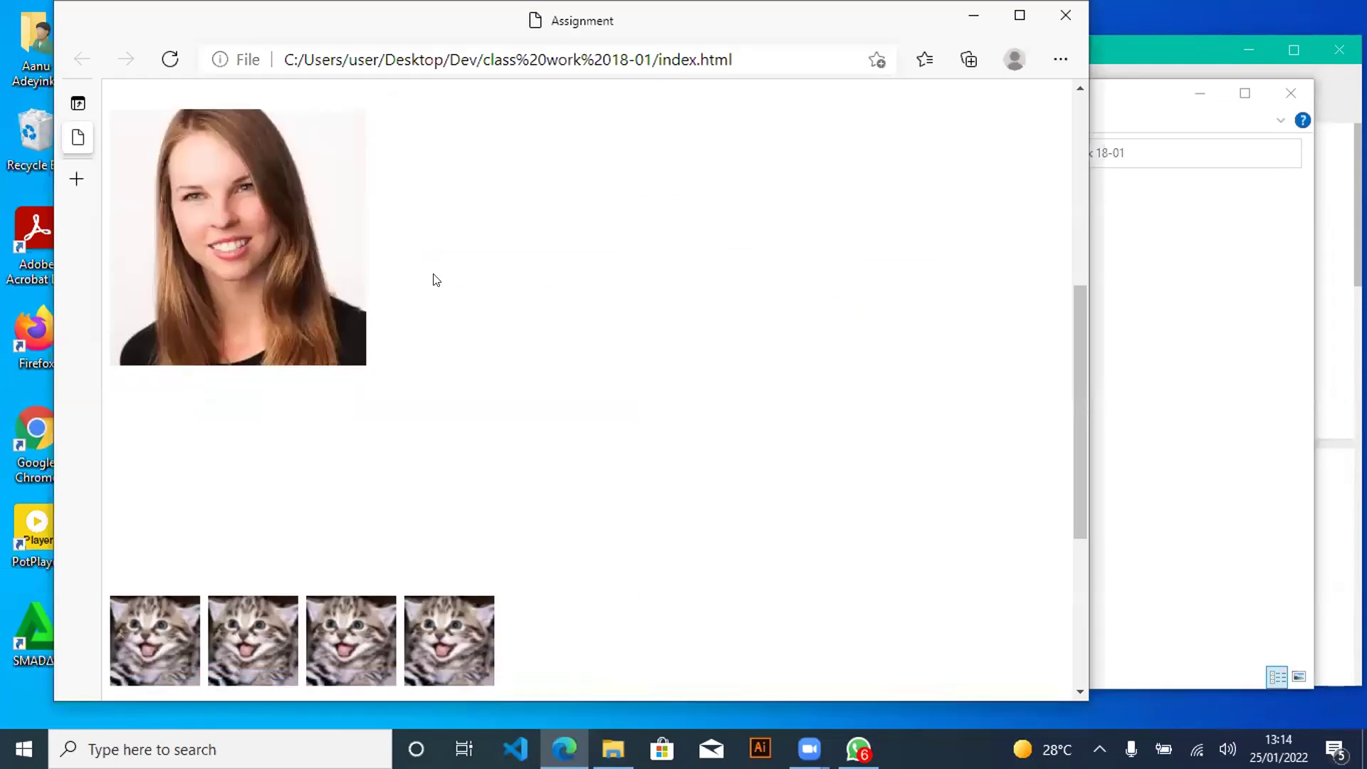
scroll(433, 278, "down", 1)
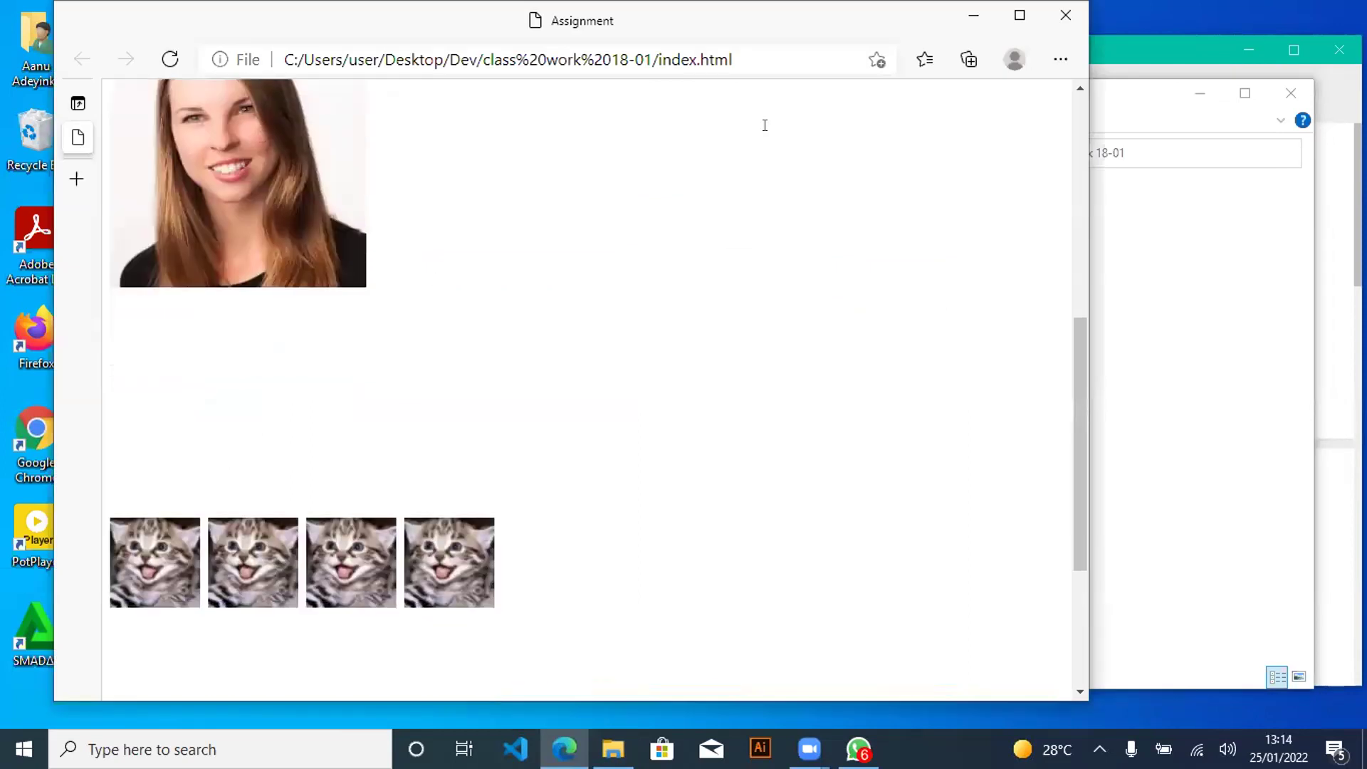
left_click(1063, 16)
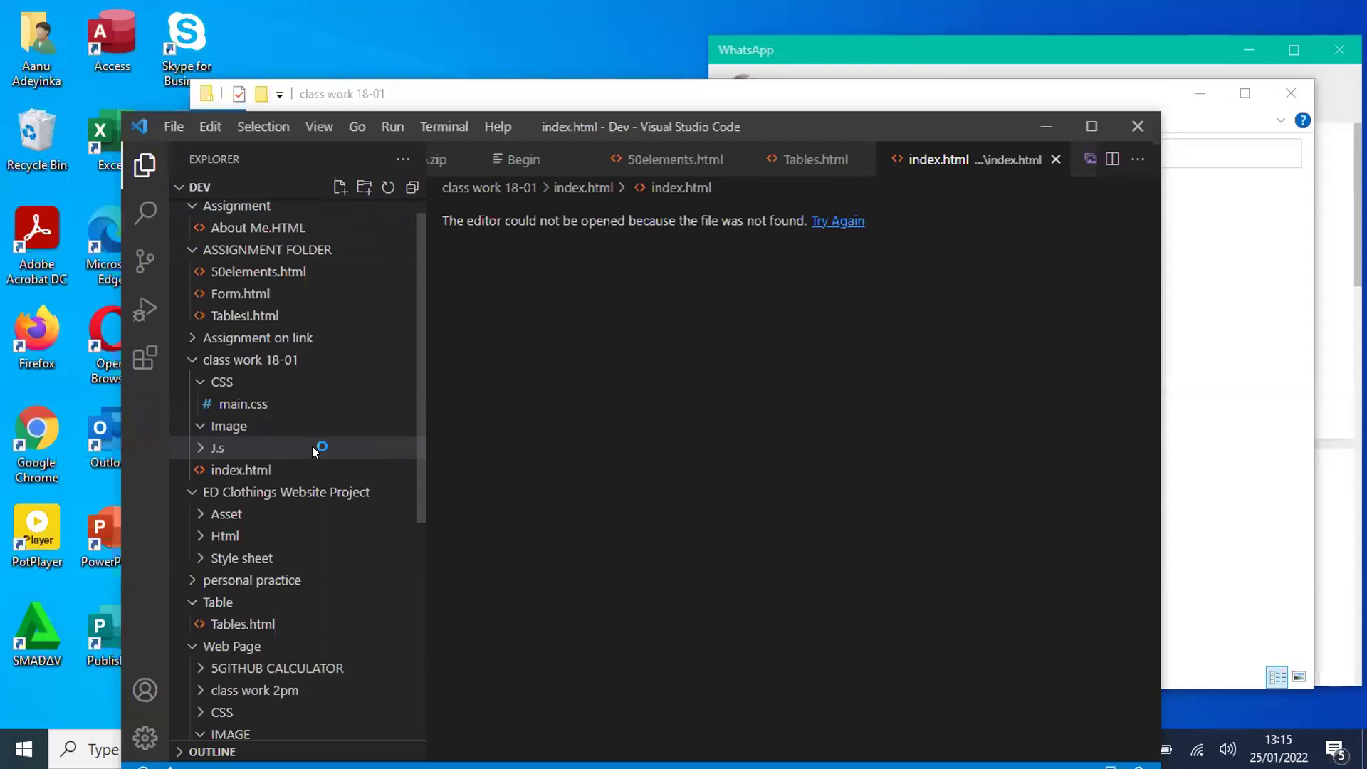
In Visual Studio Code, open index.html from class work 18-01 and run it
key("Down")
key("Return")
key("alt+r")
key("Down")
key("Return")
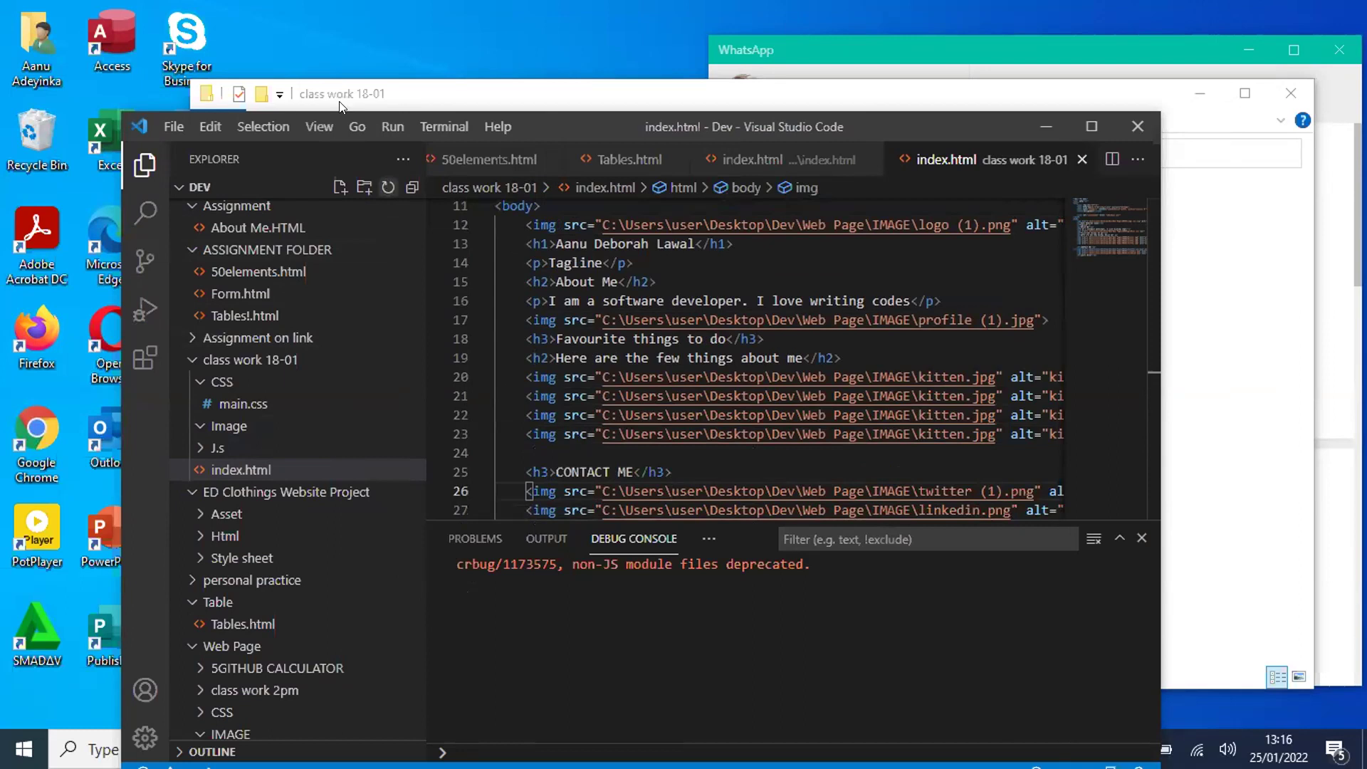
Run index.html without debugging and reload the localhost:8080 page in the browser
left_click(400, 131)
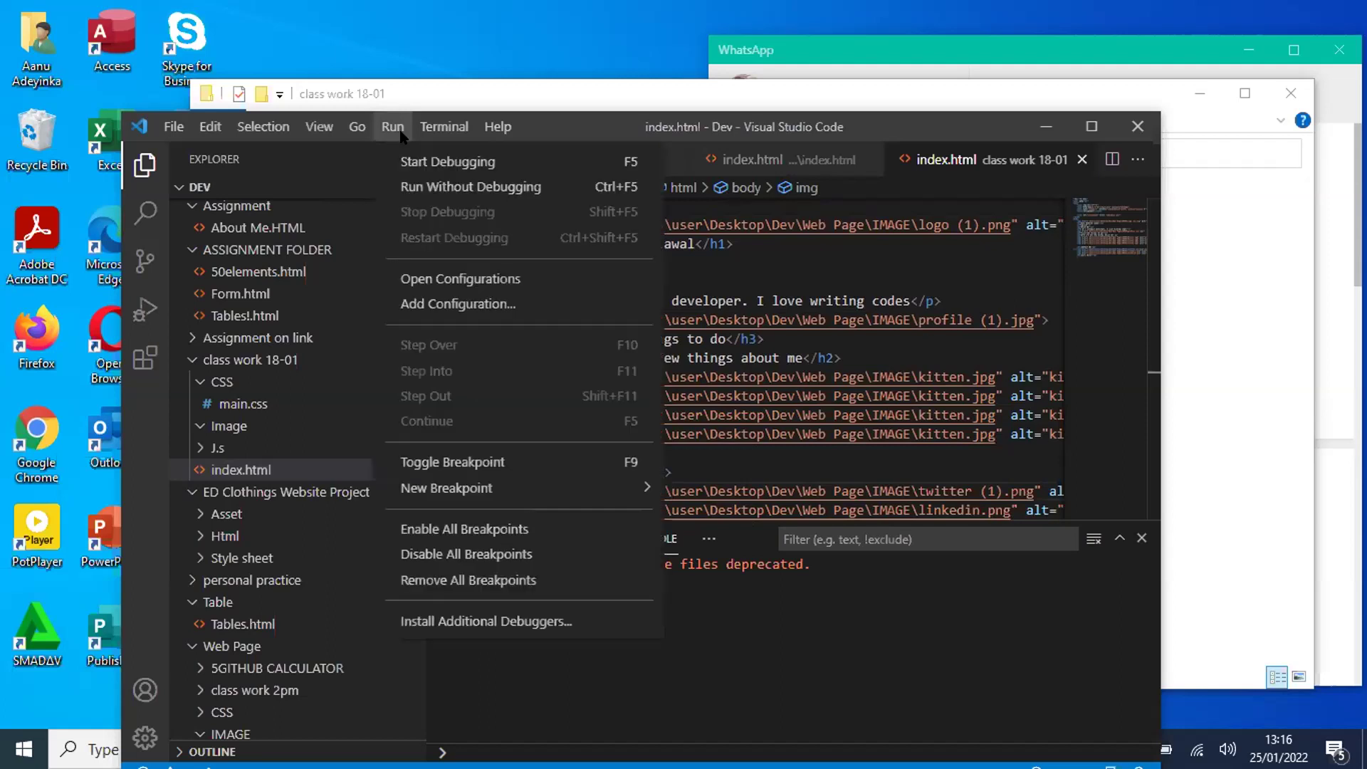
left_click(411, 188)
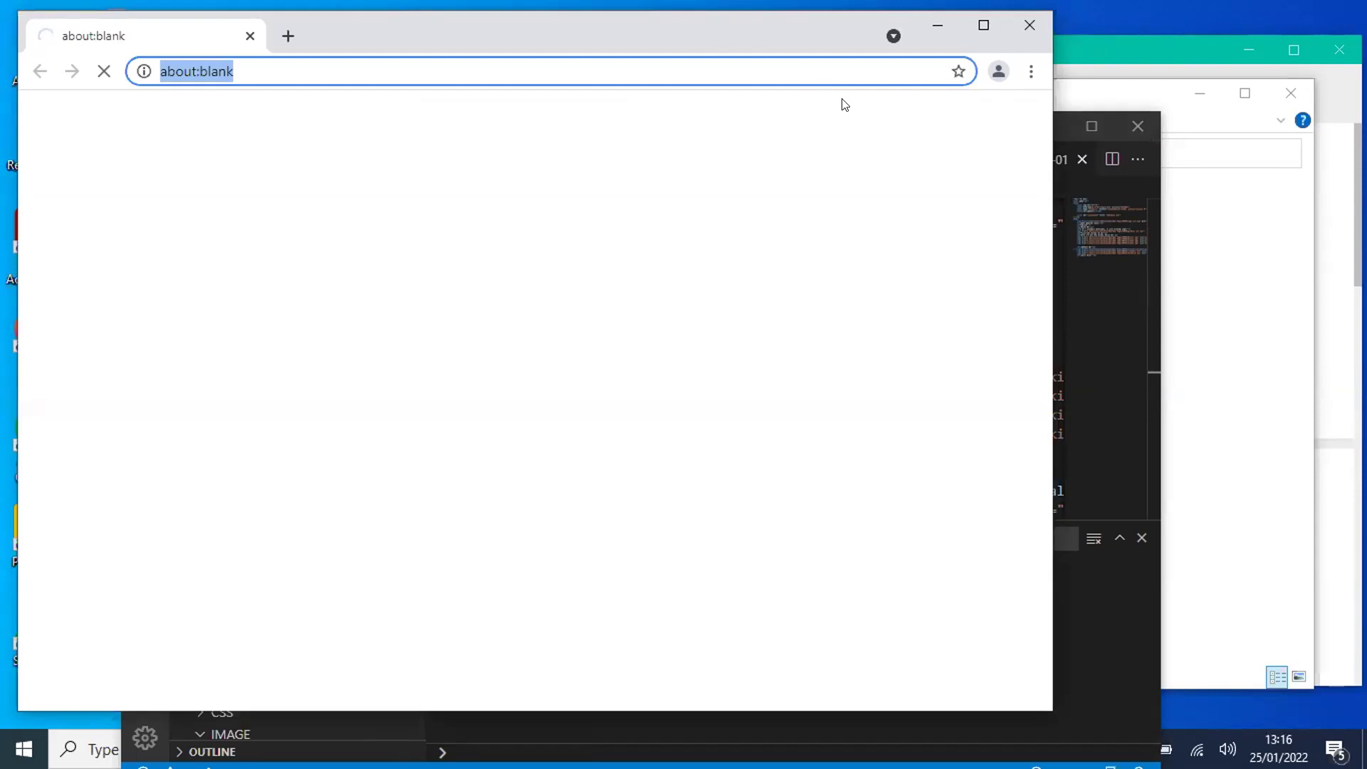
key("F5")
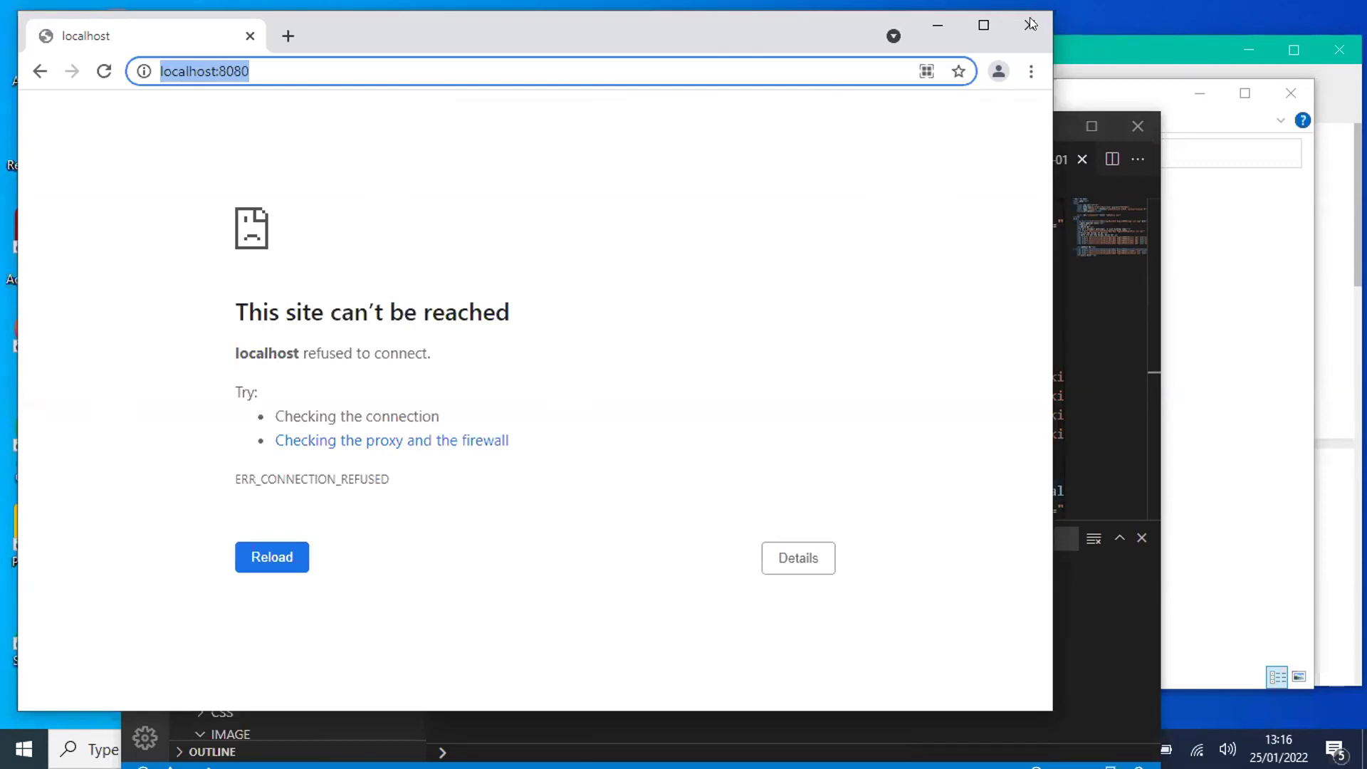
key("F5")
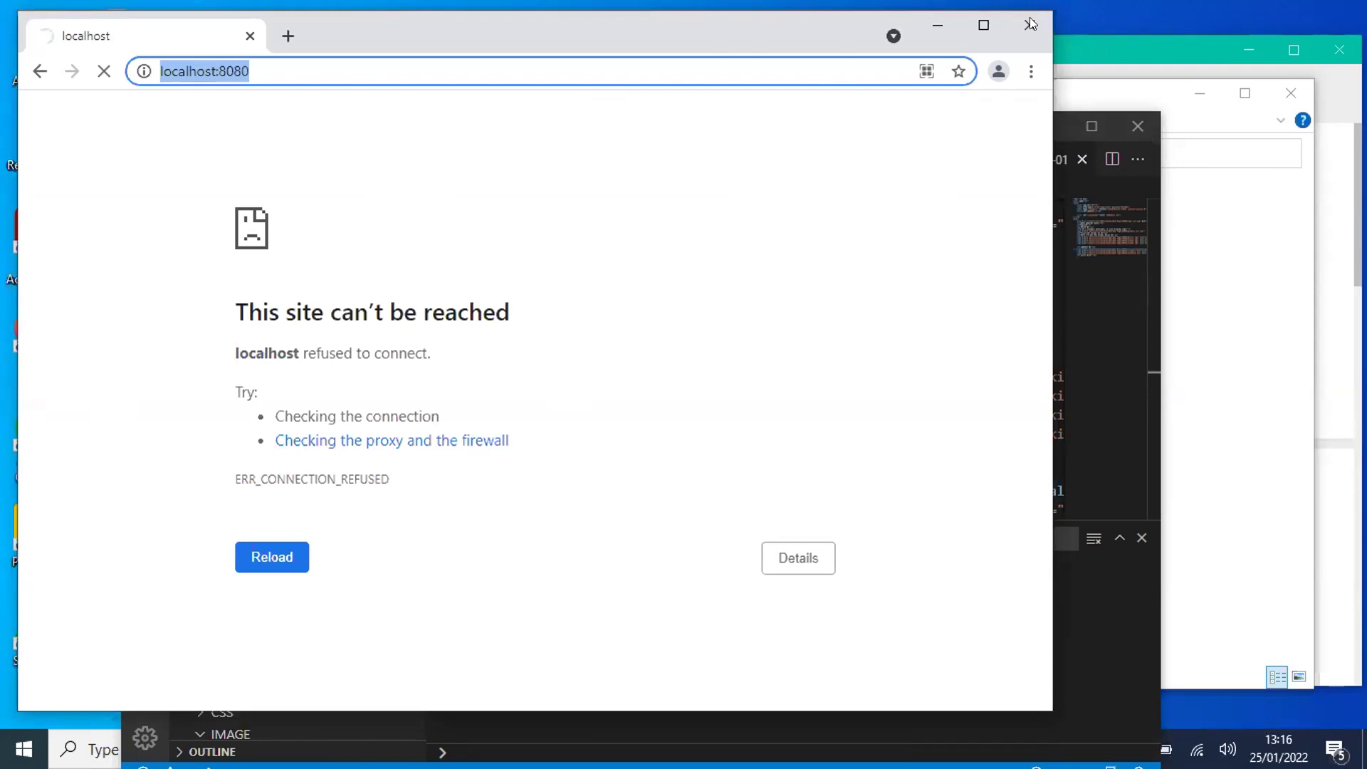